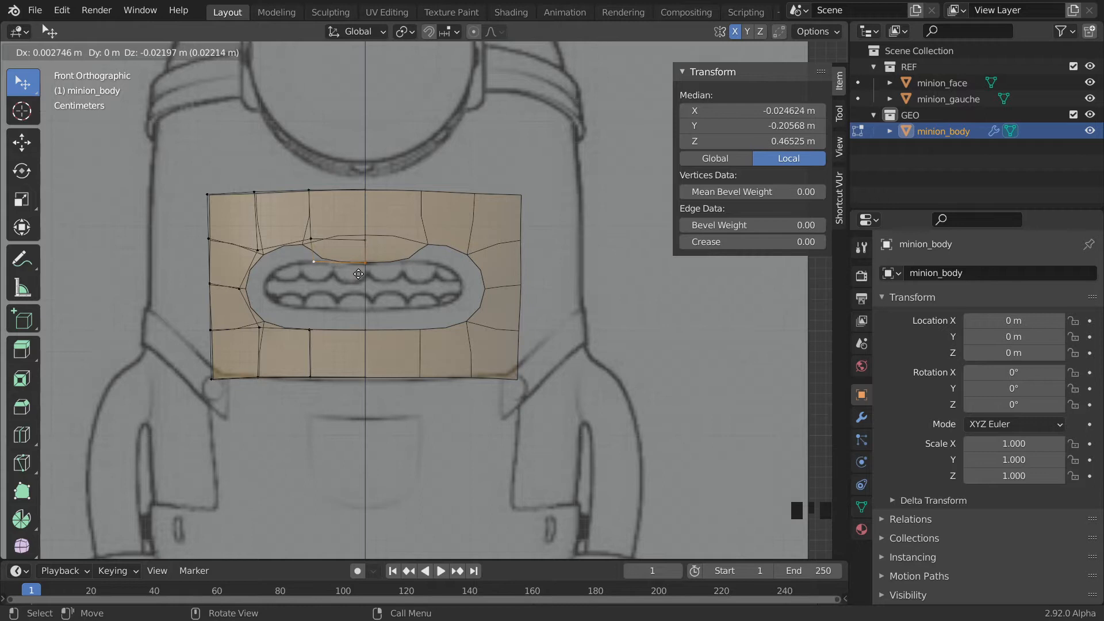
Finish extruding the upper lip edge down towards the teeth and turn off the Subdivision modifier's edit mode display.
{"action": "left_click", "coordinate": [359, 275]}
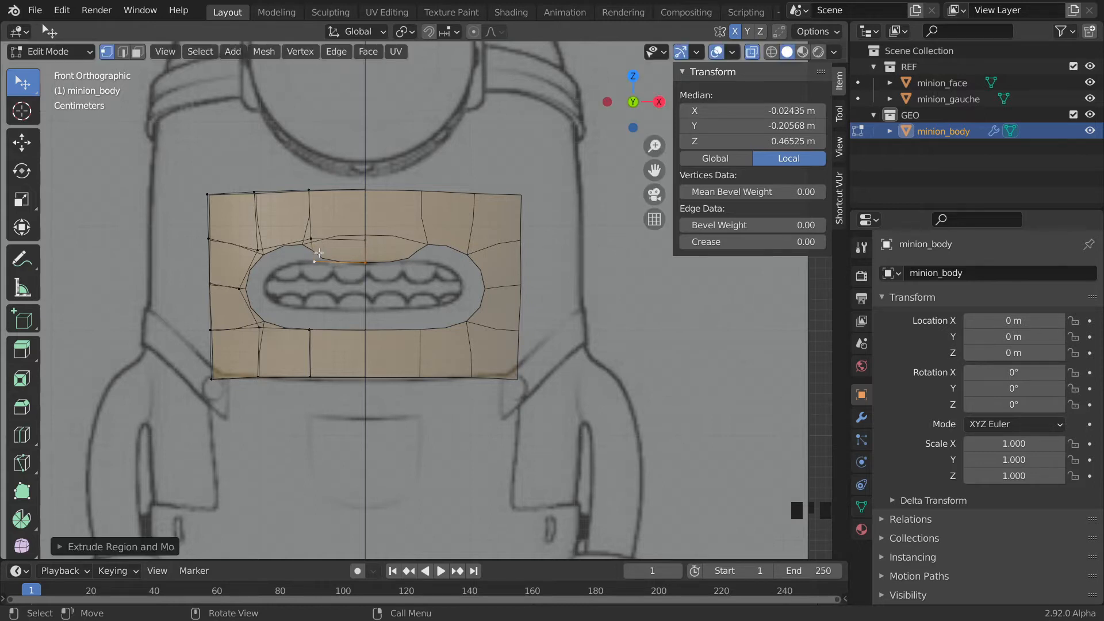
{"action": "left_click", "coordinate": [861, 417]}
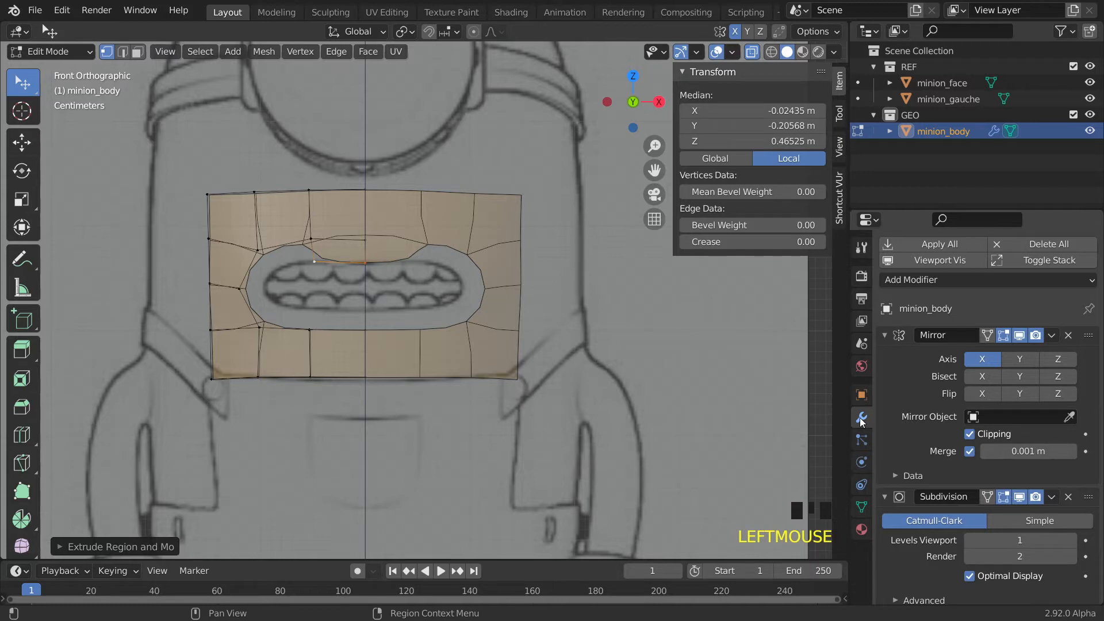
{"action": "left_click", "coordinate": [1003, 497]}
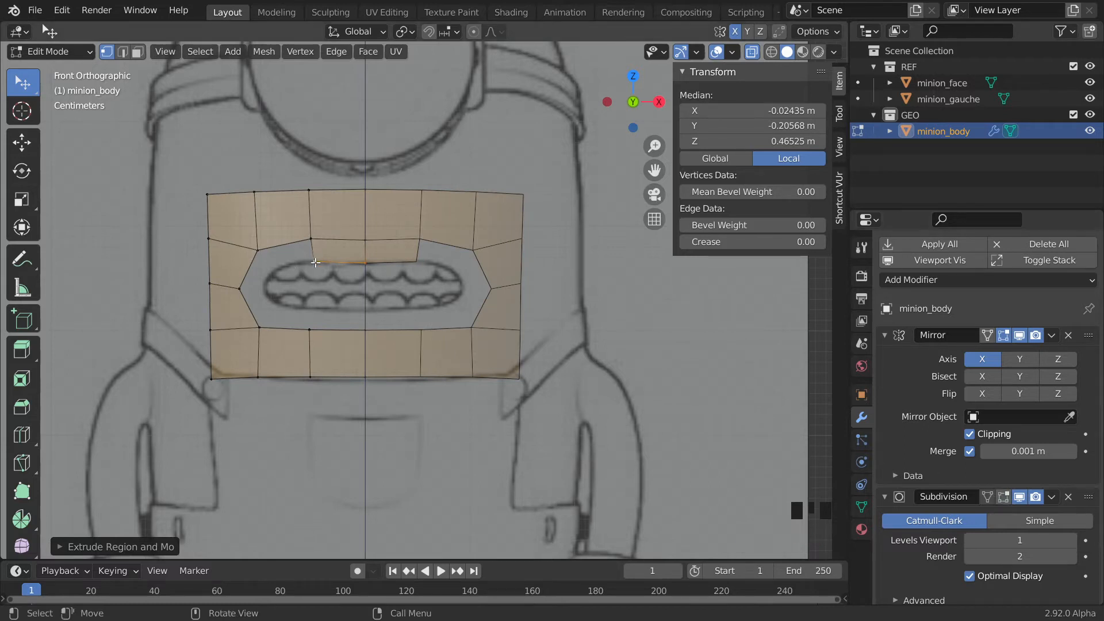
Continue the inner ring of faces around the mouth opening, following the outline of the mouth in the reference.
{"action": "left_click", "coordinate": [311, 239]}
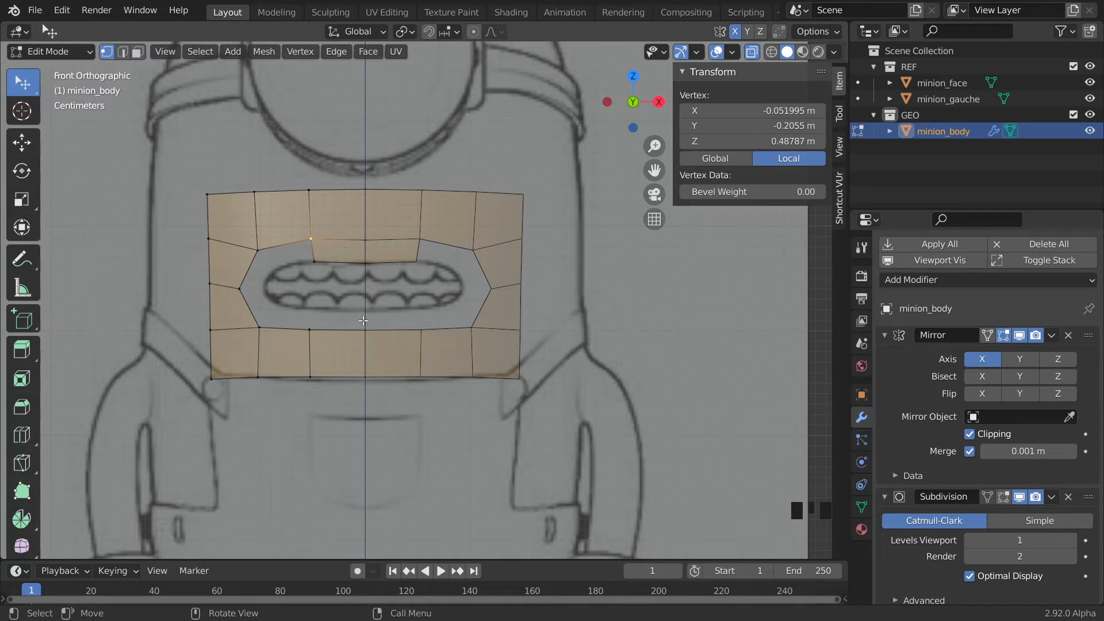
{"action": "left_click", "coordinate": [310, 238]}
{"action": "left_click_drag", "start_coordinate": [319, 265], "coordinate": [333, 257]}
{"action": "left_click_drag", "start_coordinate": [261, 257], "coordinate": [237, 276]}
{"action": "left_click_drag", "start_coordinate": [266, 325], "coordinate": [292, 330]}
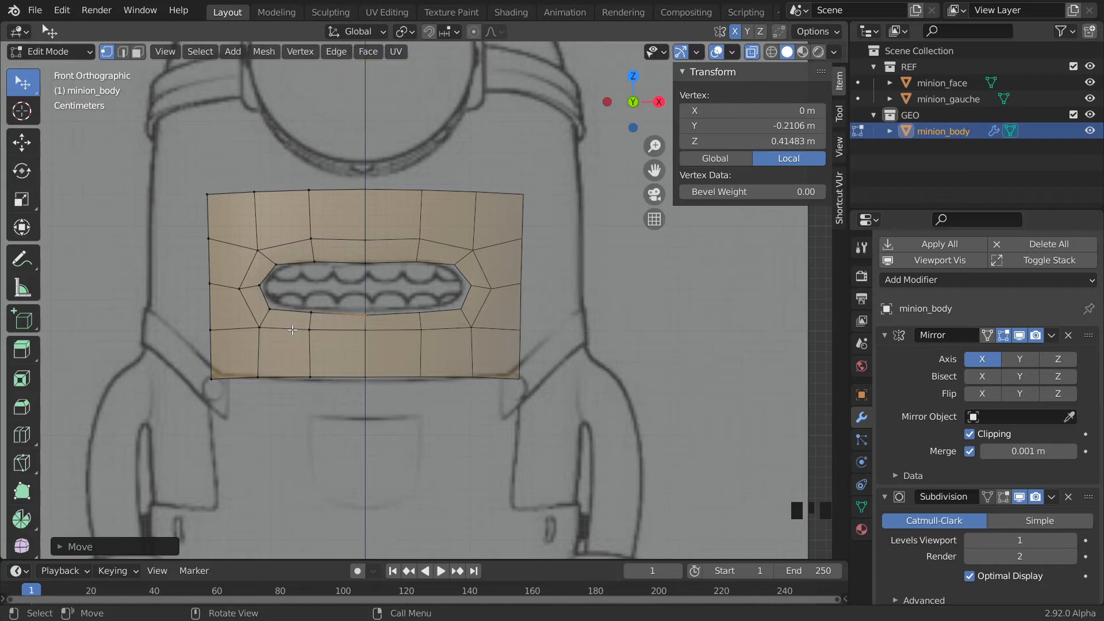
Raise the two lower centre-line vertices above the mouth together by about 0.004 m.
{"action": "left_click", "coordinate": [367, 262]}
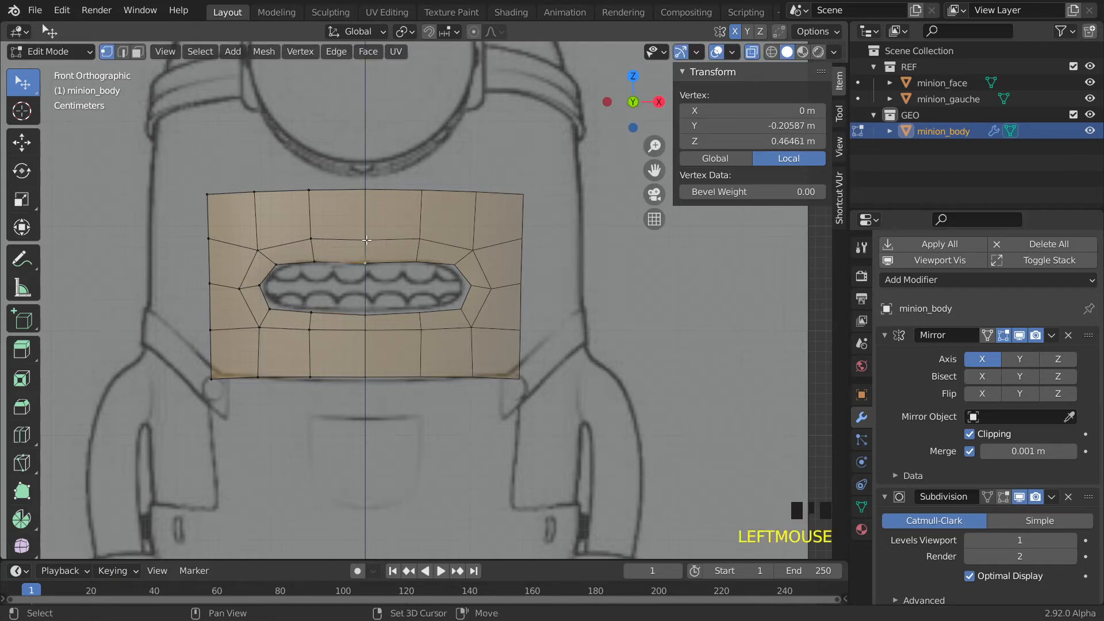
{"action": "left_click", "coordinate": [365, 241], "text": "shift"}
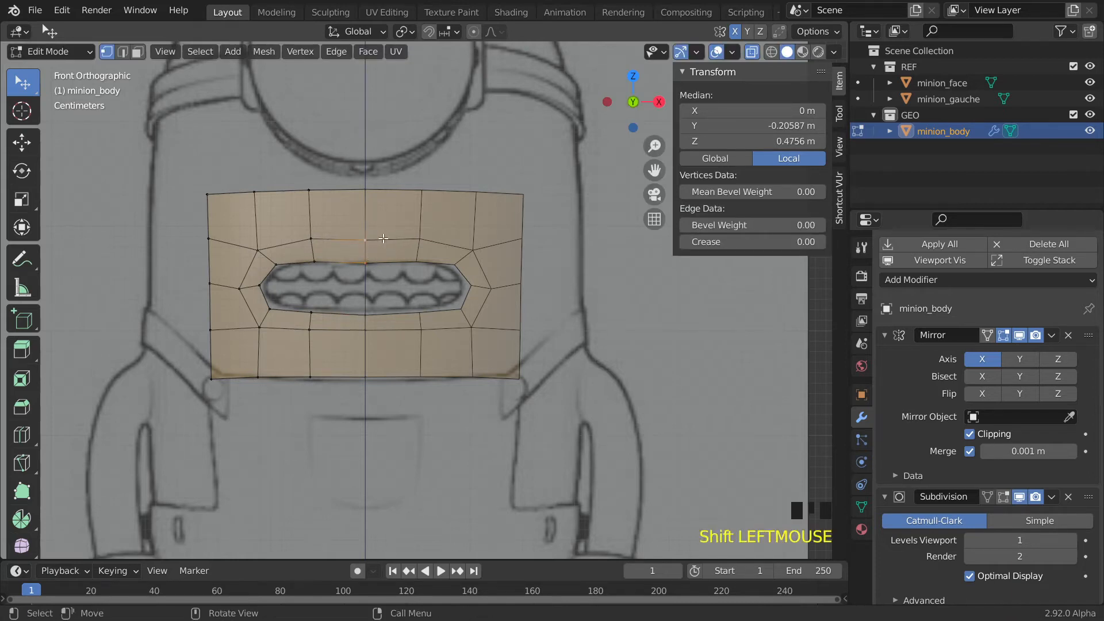
{"action": "key", "text": "g"}
{"action": "left_click", "coordinate": [384, 234]}
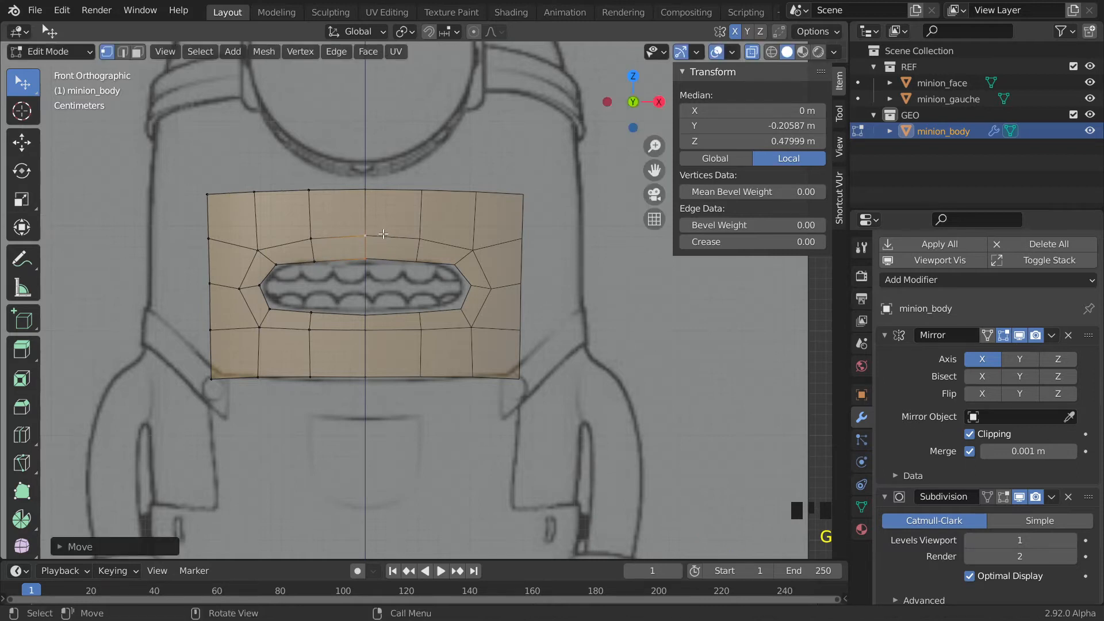
Raise the adjacent pair of upper lip vertices by about 0.005 m and enable the Mirror modifier's On Cage display.
{"action": "left_click", "coordinate": [417, 254]}
{"action": "left_click", "coordinate": [309, 246]}
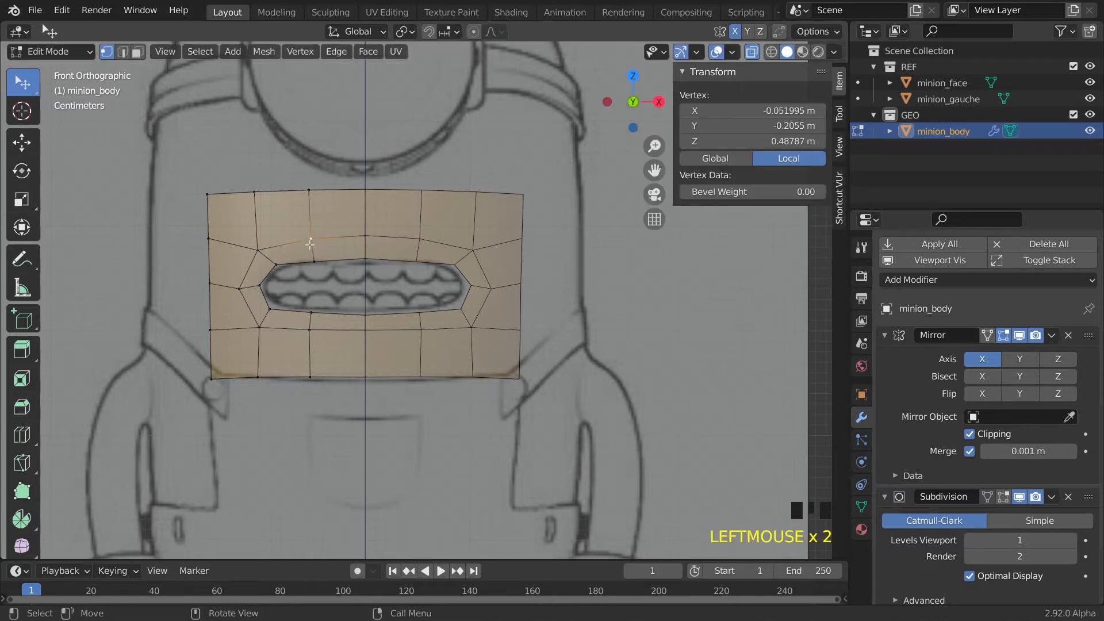
{"action": "left_click", "coordinate": [314, 252], "text": "shift"}
{"action": "key", "text": "g"}
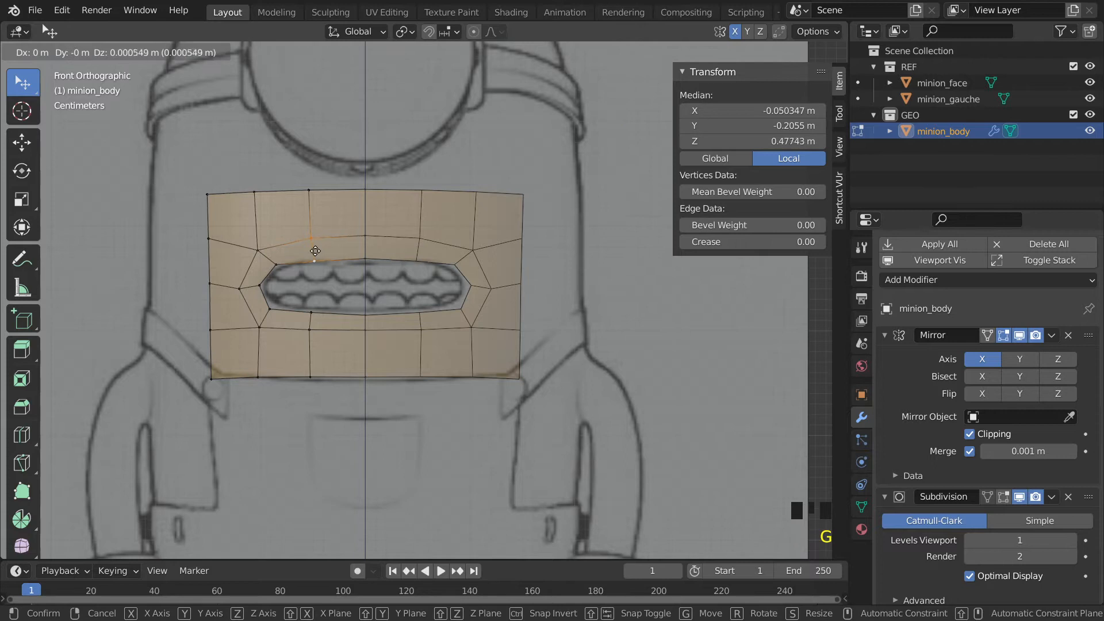
{"action": "left_click", "coordinate": [407, 245]}
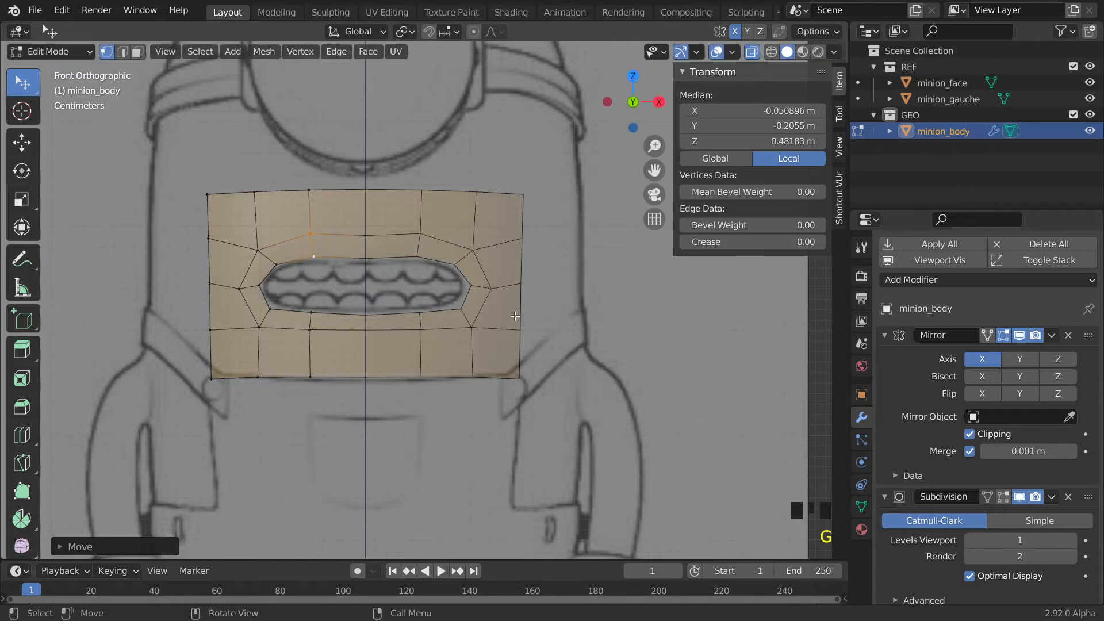
{"action": "left_click", "coordinate": [985, 335]}
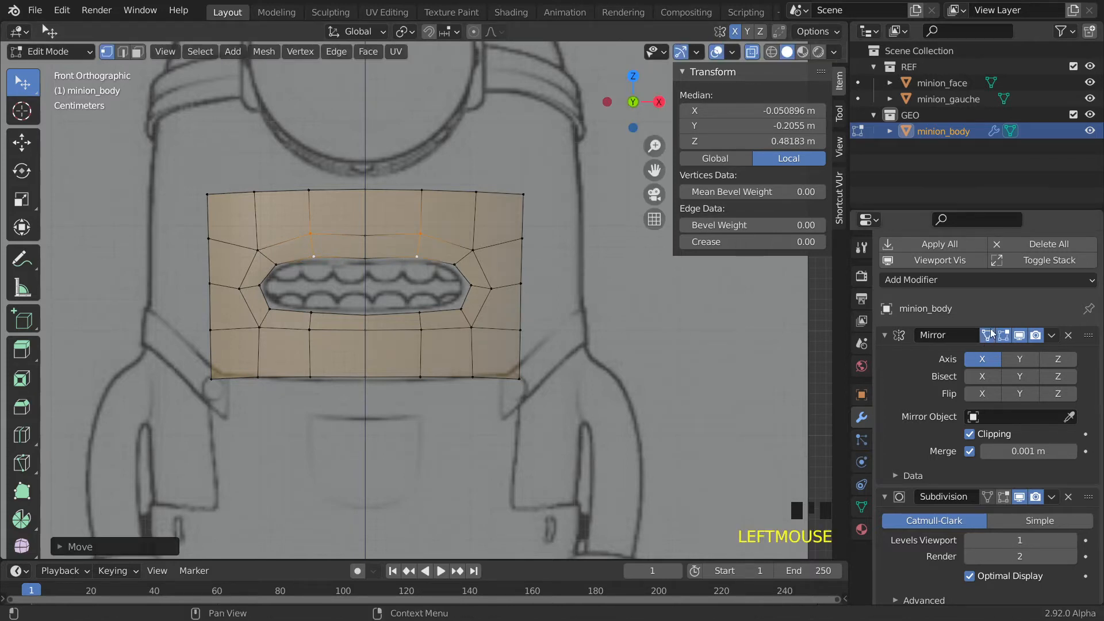
{"action": "left_click", "coordinate": [473, 250]}
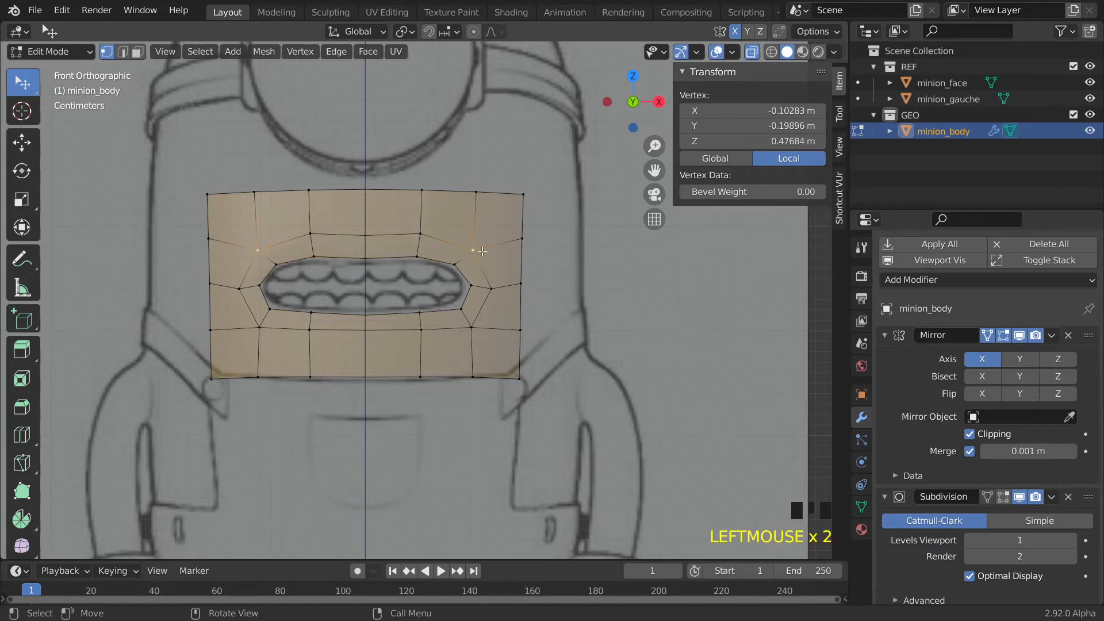
{"action": "key", "text": "g"}
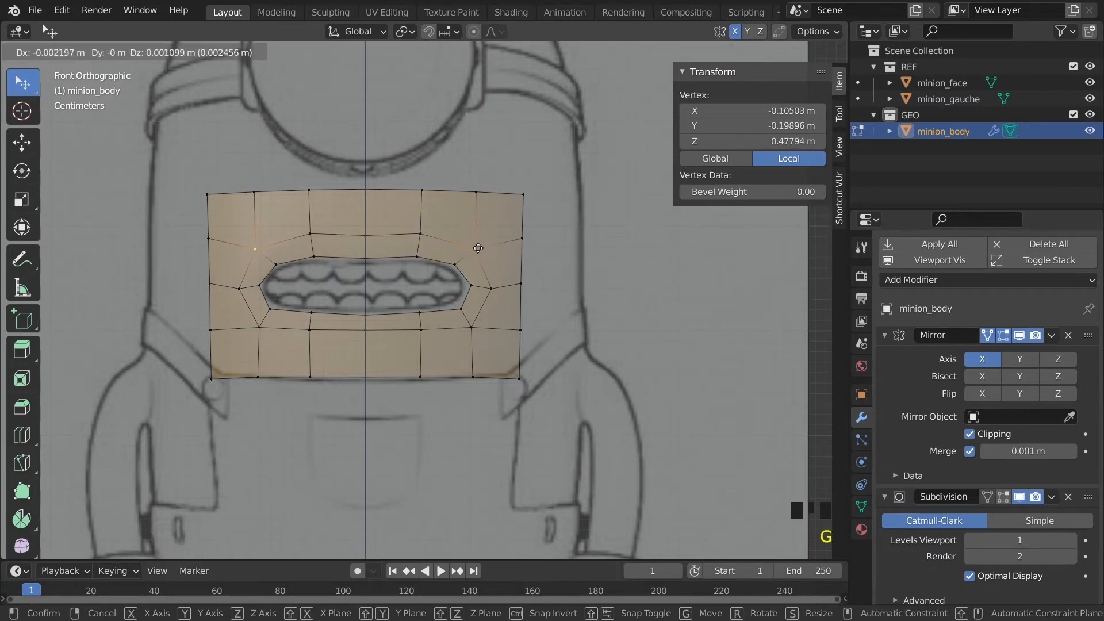
{"action": "right_click", "coordinate": [476, 246]}
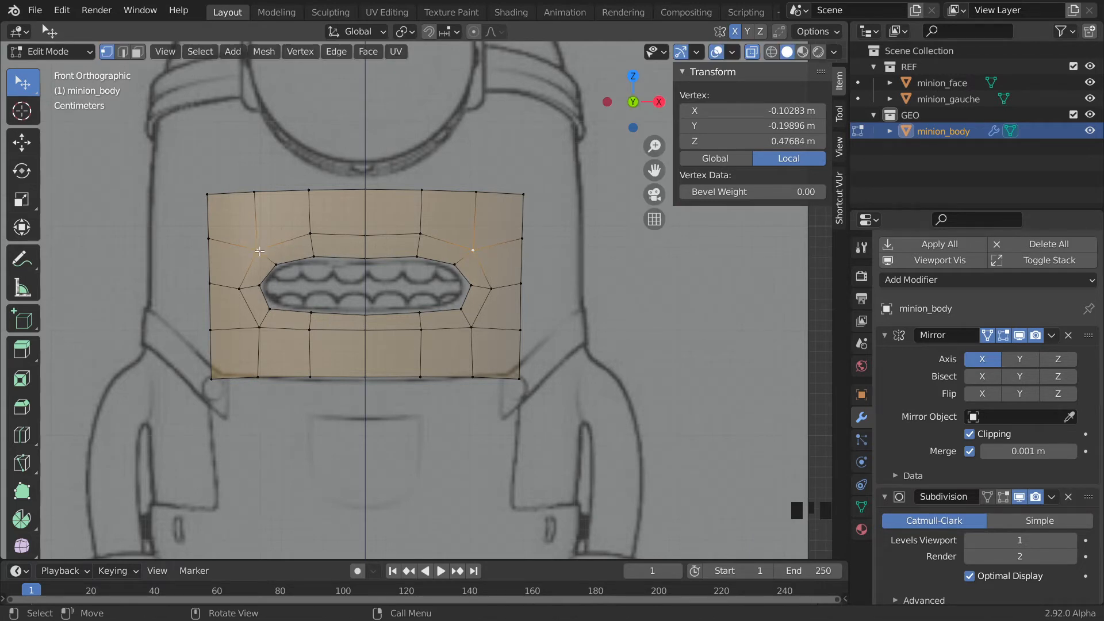
Raise the centre vertex of the middle loop above the mouth by about 0.004 m.
{"action": "left_click", "coordinate": [379, 239]}
{"action": "key", "text": "g"}
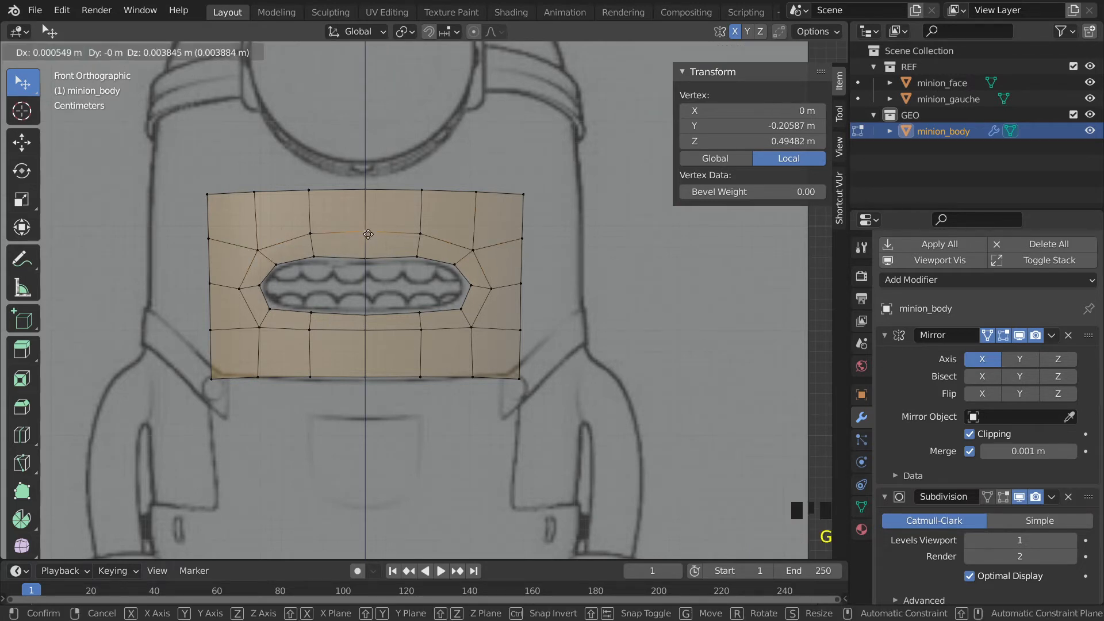
{"action": "left_click", "coordinate": [366, 236]}
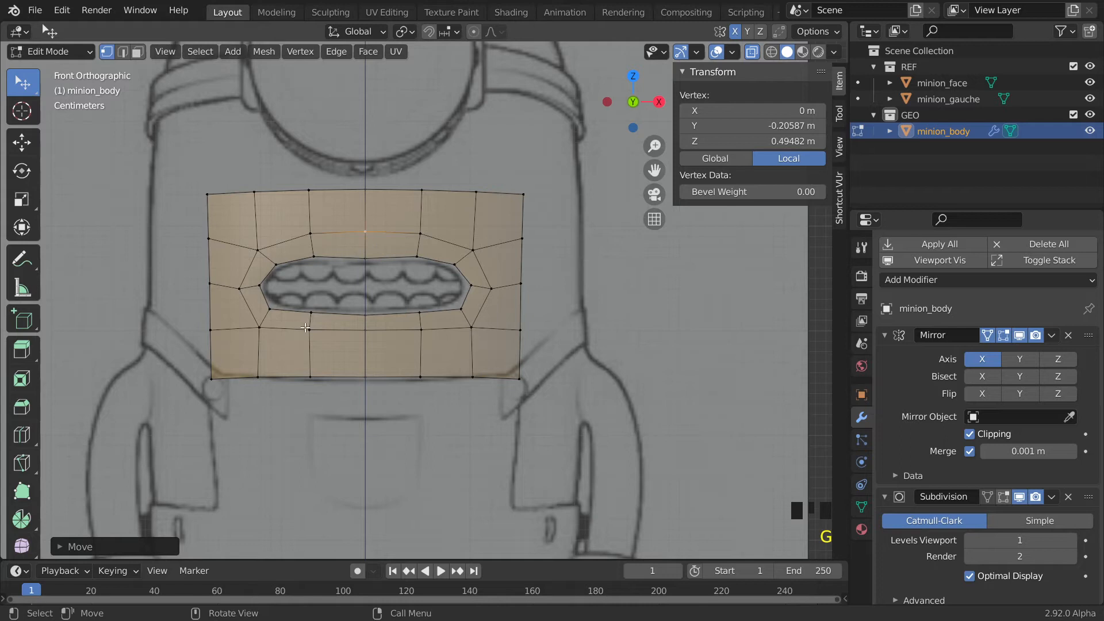
Lower the middle-loop vertices beneath the mouth, both the one beside the centre line and the centre one.
{"action": "left_click", "coordinate": [304, 333]}
{"action": "key", "text": "g"}
{"action": "left_click", "coordinate": [302, 343]}
{"action": "left_click", "coordinate": [364, 336]}
{"action": "key", "text": "g"}
{"action": "left_click", "coordinate": [357, 348]}
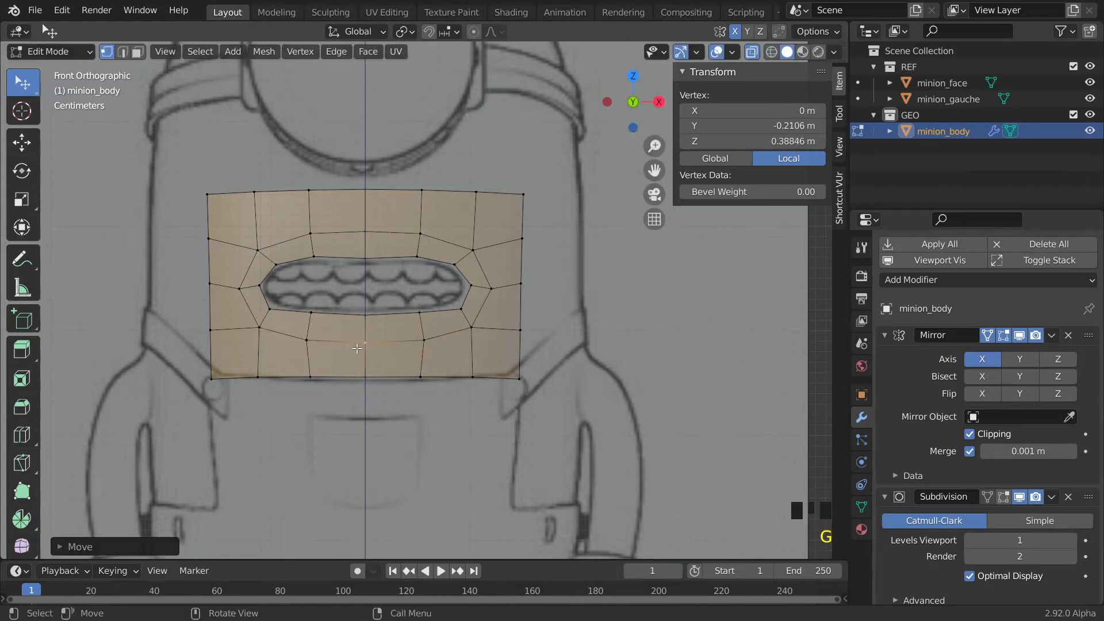
Slide the middle loop's lower corner vertex outward and slightly down, away from the mouth opening.
{"action": "left_click", "coordinate": [260, 328]}
{"action": "key", "text": "g"}
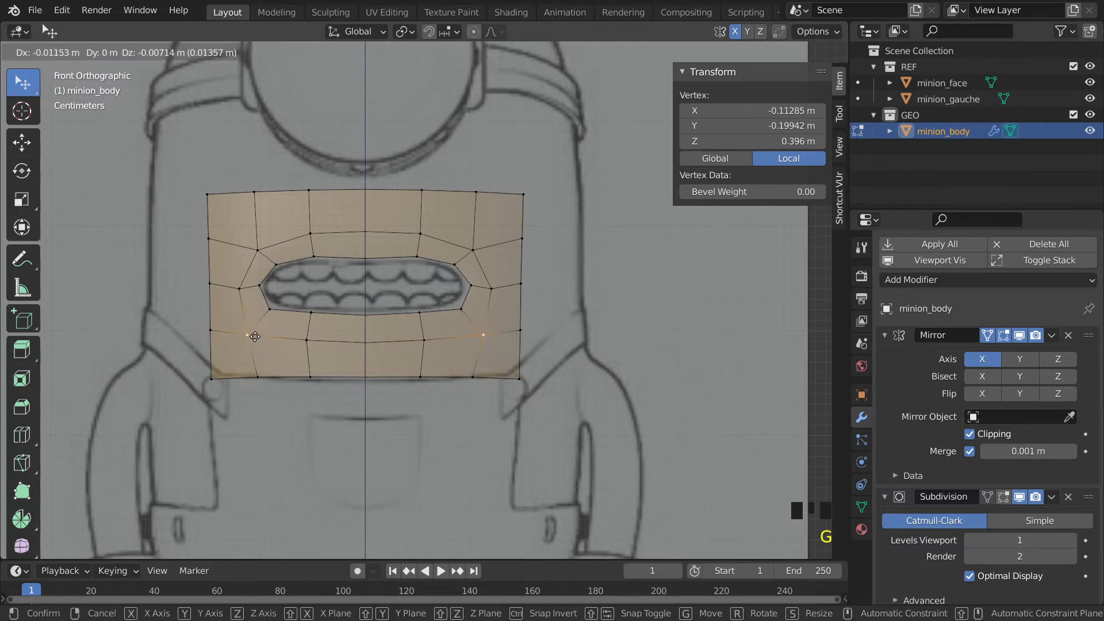
{"action": "right_click", "coordinate": [255, 336]}
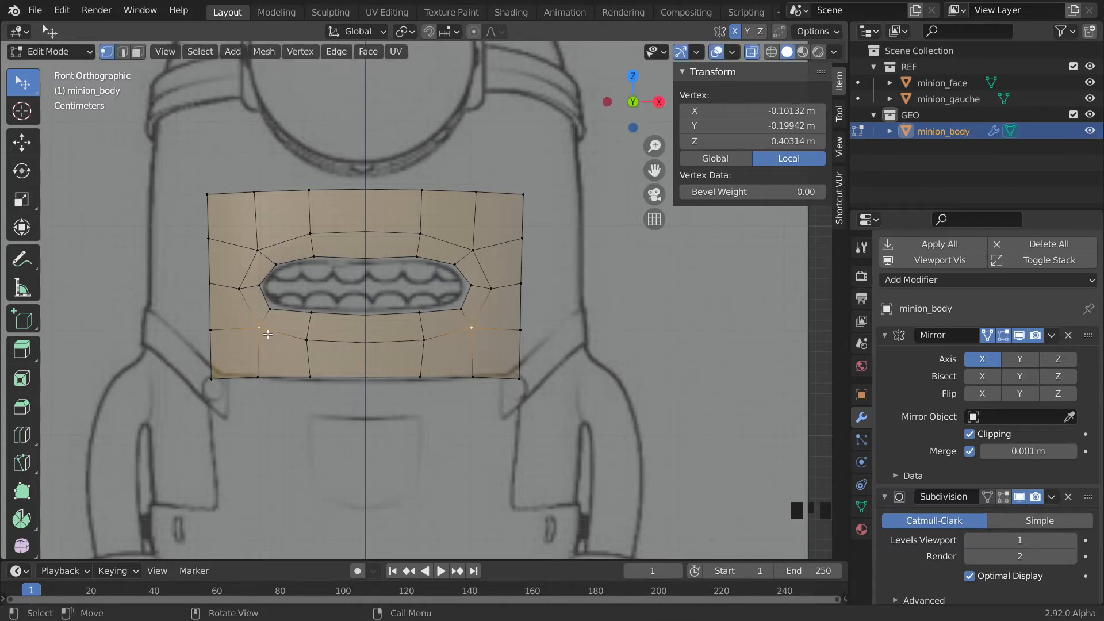
{"action": "key", "text": "g"}
{"action": "key", "text": "g"}
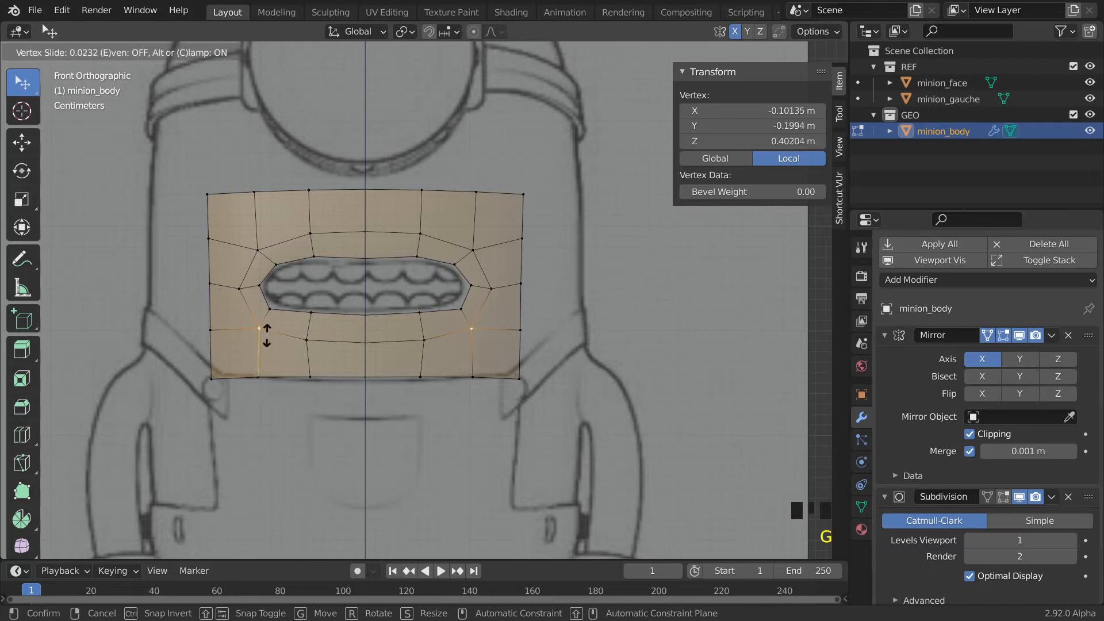
{"action": "left_click", "coordinate": [255, 341]}
{"action": "key", "text": "g"}
{"action": "key", "text": "g"}
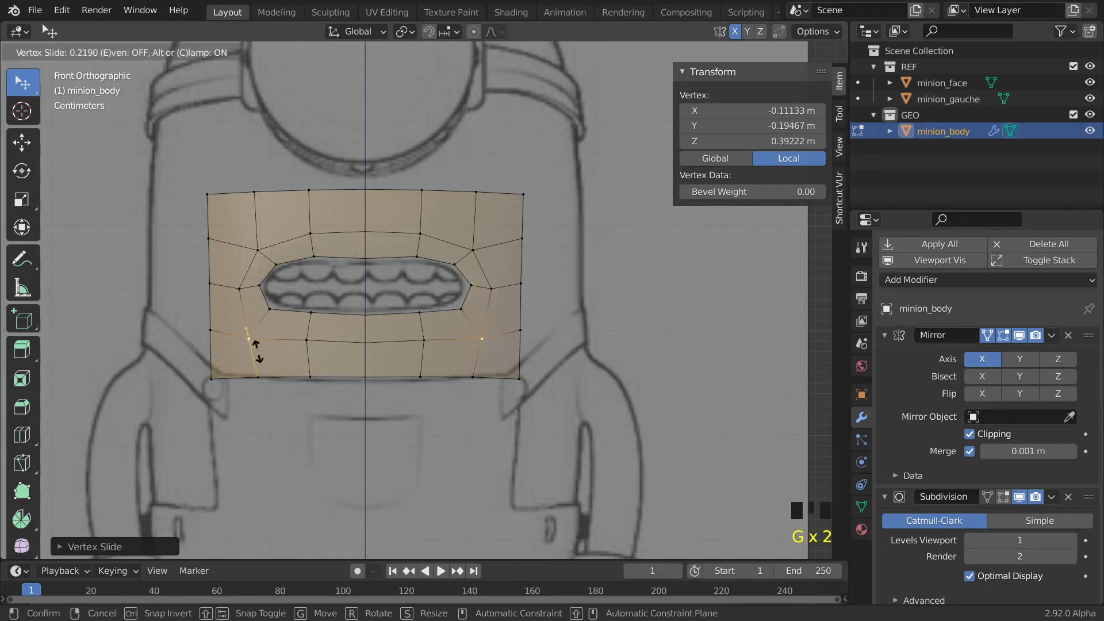
{"action": "left_click", "coordinate": [257, 351]}
Slide the middle-loop vertex beside the mouth corner outward along its edge.
{"action": "left_click", "coordinate": [234, 291]}
{"action": "key", "text": "g"}
{"action": "key", "text": "g"}
{"action": "left_click", "coordinate": [226, 290]}
Slide the middle loop's upper corner vertex outward and up, away from the mouth opening.
{"action": "left_click", "coordinate": [250, 248]}
{"action": "key", "text": "g"}
{"action": "key", "text": "g"}
{"action": "left_click", "coordinate": [240, 246]}
{"action": "key", "text": "g"}
{"action": "key", "text": "g"}
{"action": "left_click", "coordinate": [270, 239]}
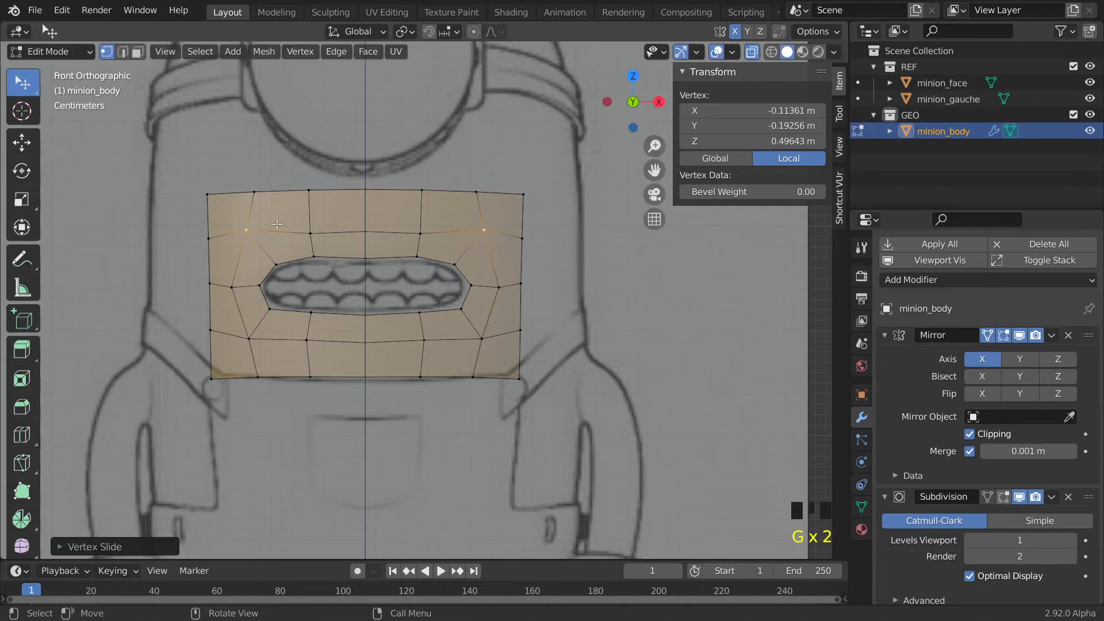
Slide the two remaining middle-loop vertices above the mouth upward so the loop curves evenly around the lips.
{"action": "left_click", "coordinate": [308, 233]}
{"action": "key", "text": "g"}
{"action": "key", "text": "g"}
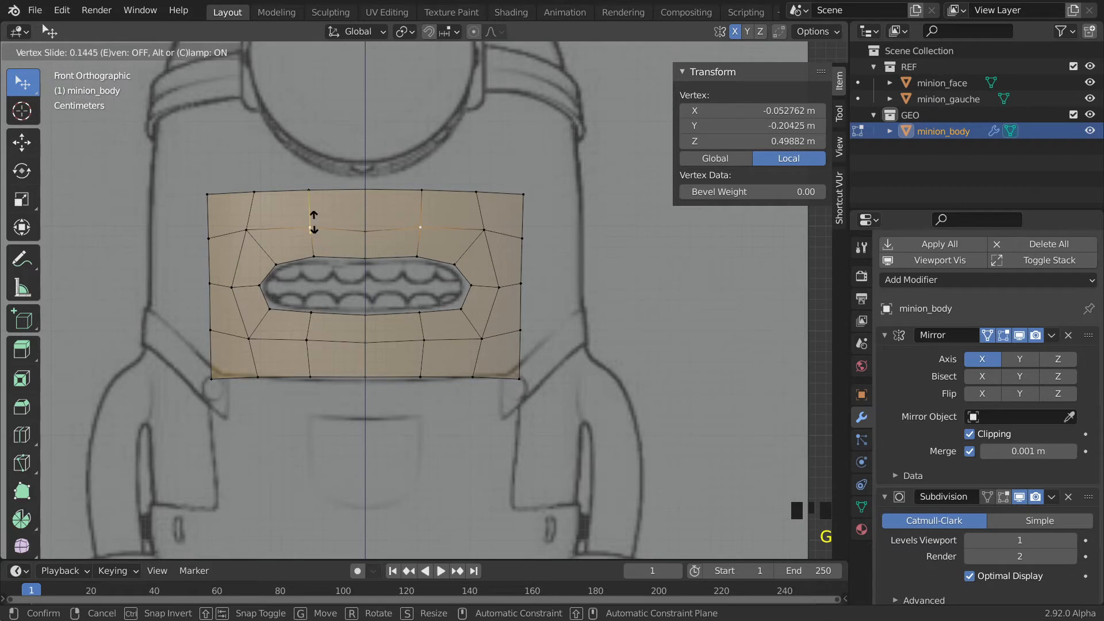
{"action": "left_click", "coordinate": [314, 229]}
{"action": "left_click", "coordinate": [365, 231]}
{"action": "key", "text": "g"}
{"action": "key", "text": "g"}
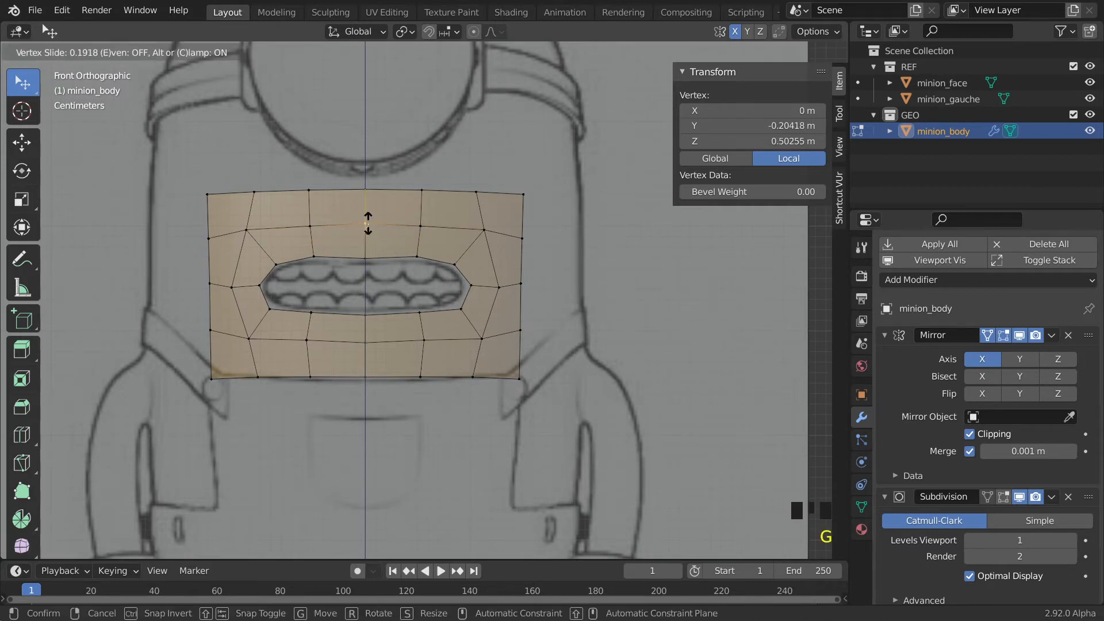
{"action": "left_click", "coordinate": [365, 227]}
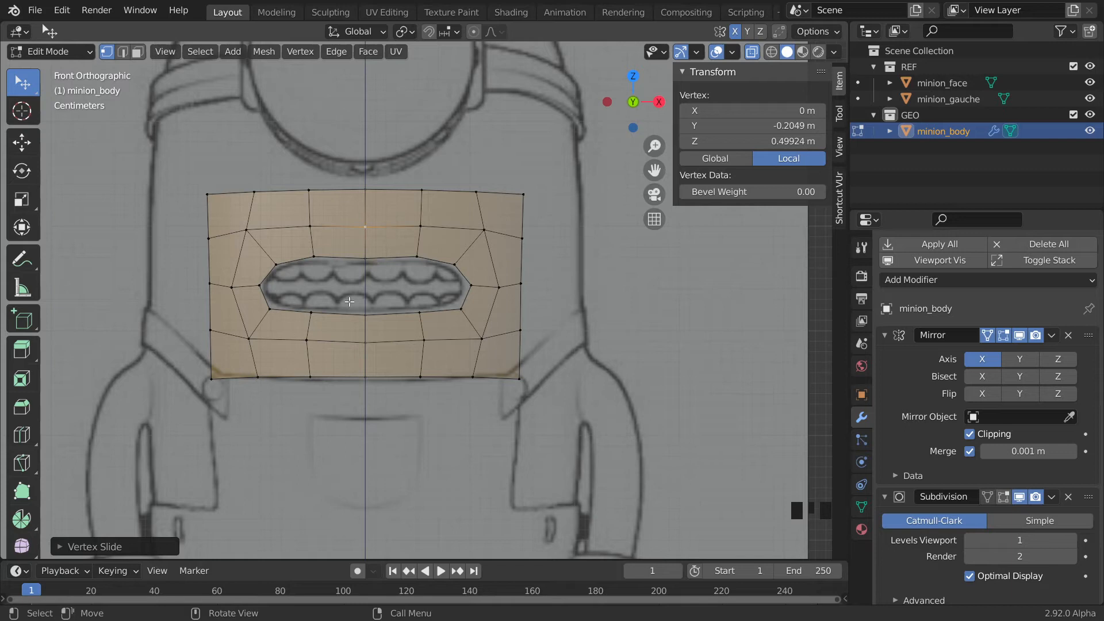
Select the edge path around the mouth opening and extrude it about 0.016 m inward along the Y axis.
{"action": "middle_click_drag", "start_coordinate": [434, 293], "coordinate": [538, 306]}
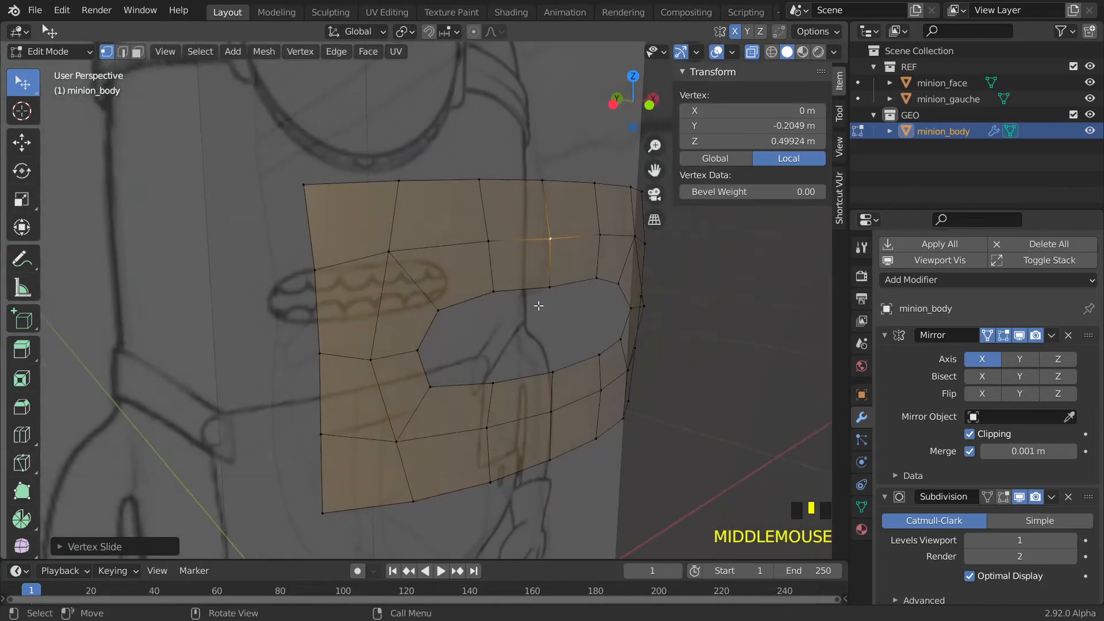
{"action": "left_click", "coordinate": [548, 292]}
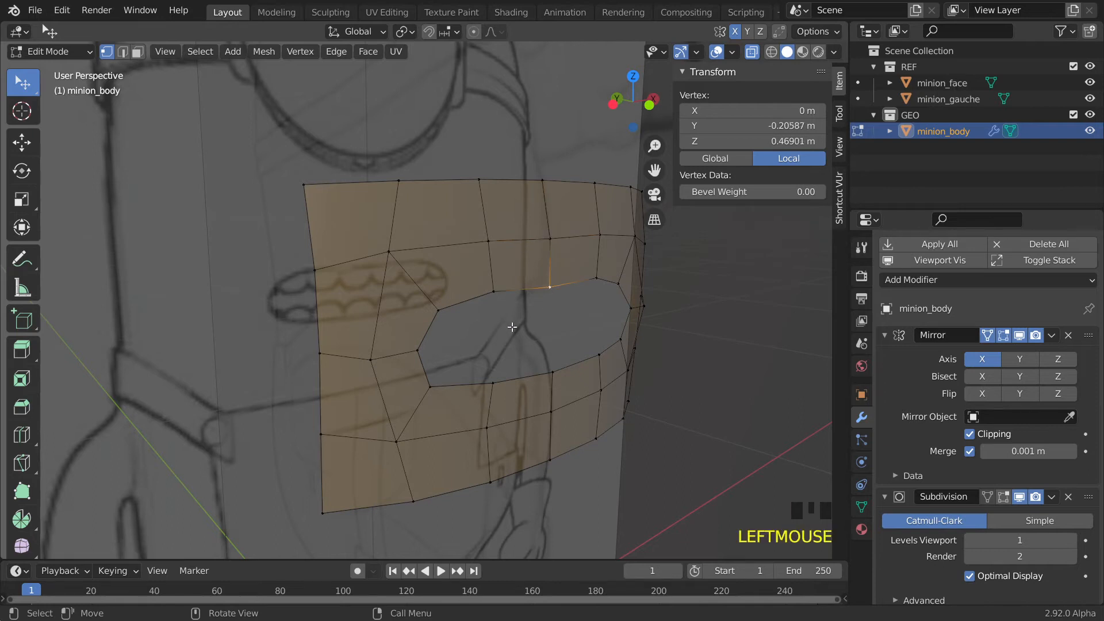
{"action": "left_click", "coordinate": [551, 371], "text": "ctrl"}
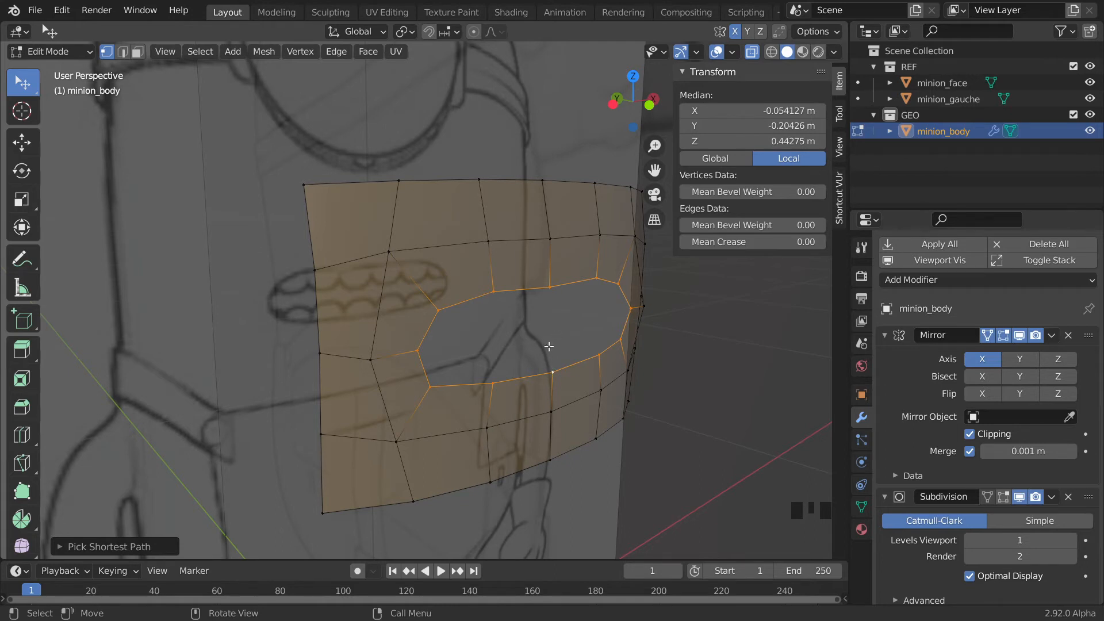
{"action": "key", "text": "e"}
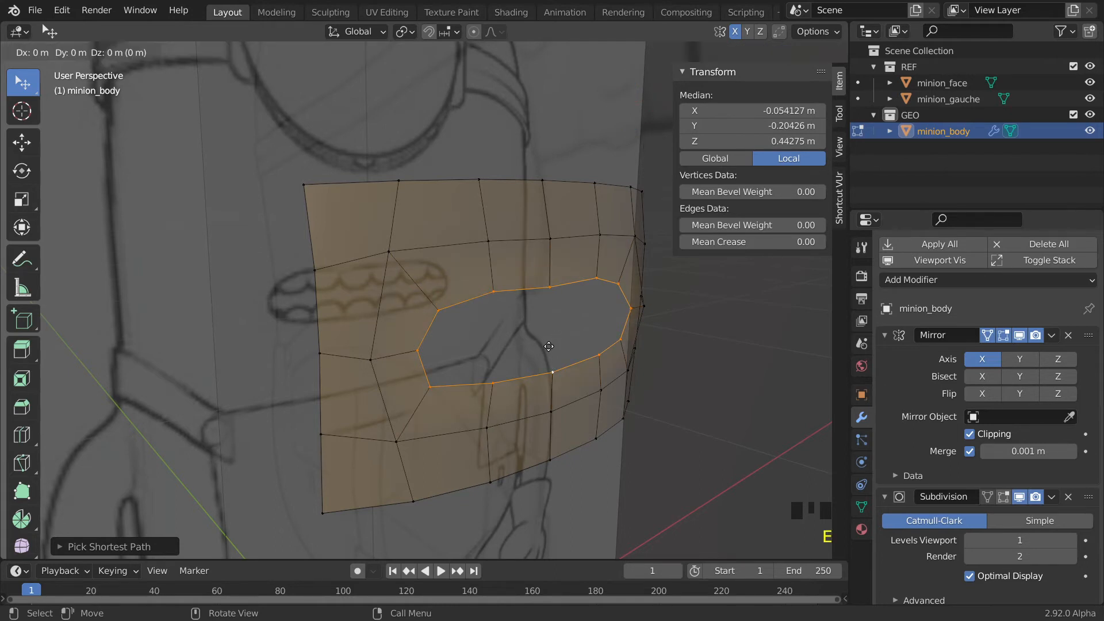
{"action": "key", "text": "y"}
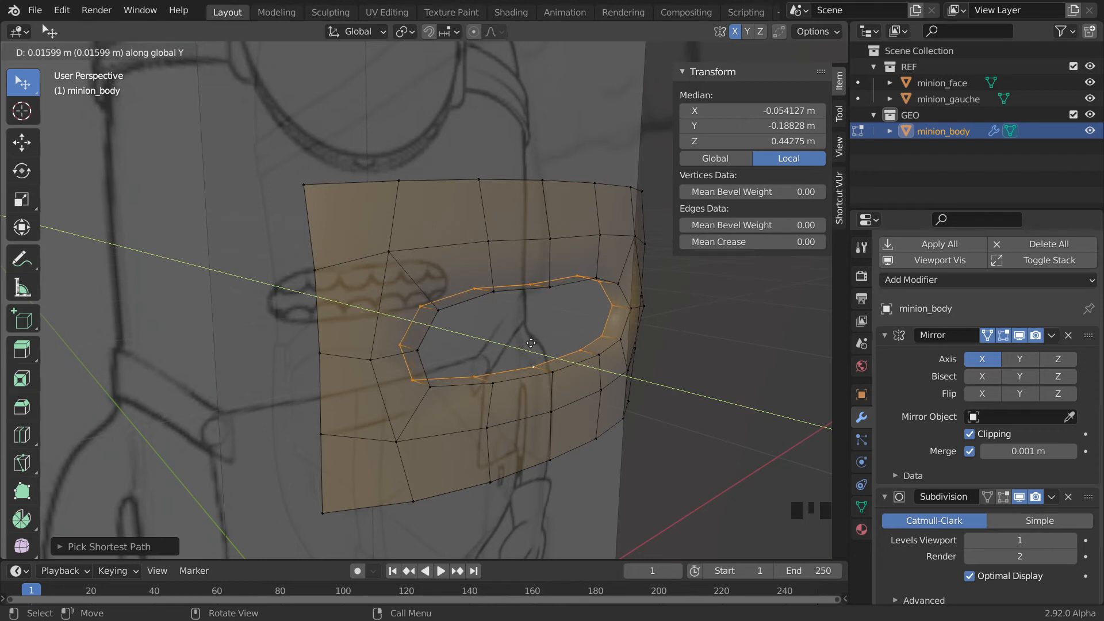
{"action": "left_click", "coordinate": [532, 343]}
{"action": "left_click", "coordinate": [709, 329]}
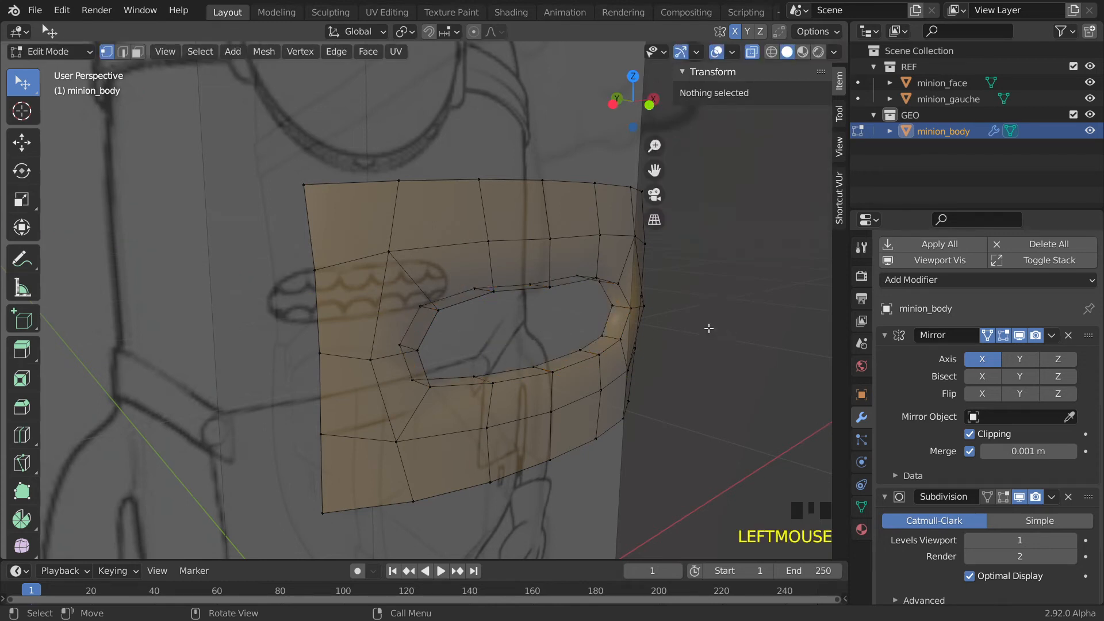
Turn off X-ray and inspect the extruded inner lip around the mouth opening from several angles.
{"action": "left_click", "coordinate": [750, 53]}
{"action": "middle_click_drag", "start_coordinate": [552, 328], "coordinate": [557, 301]}
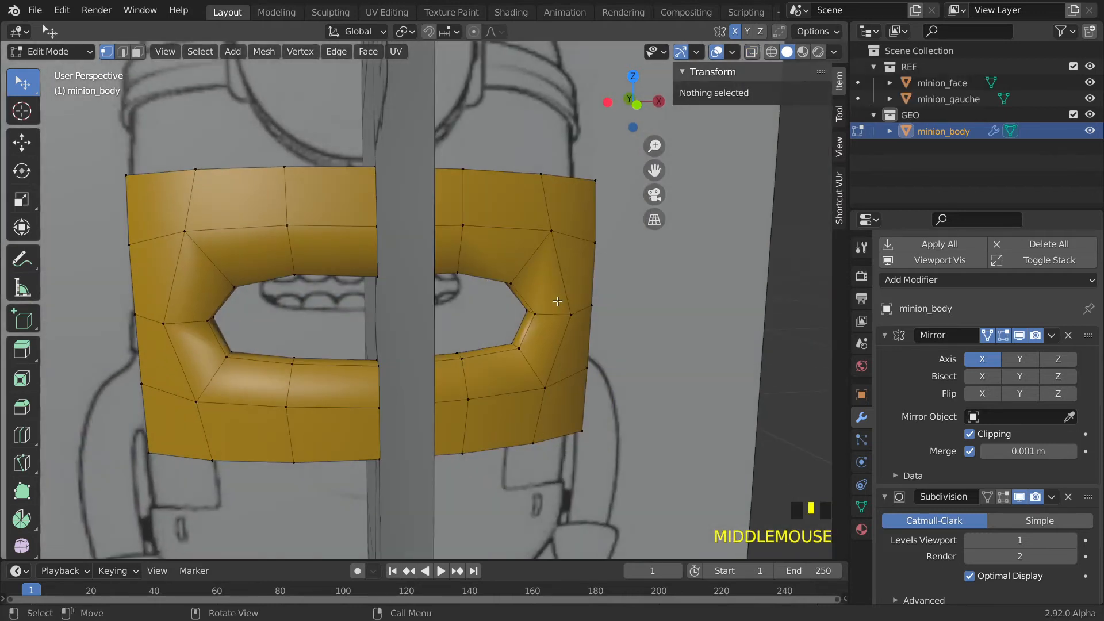
{"action": "middle_click_drag", "start_coordinate": [248, 340], "coordinate": [309, 382]}
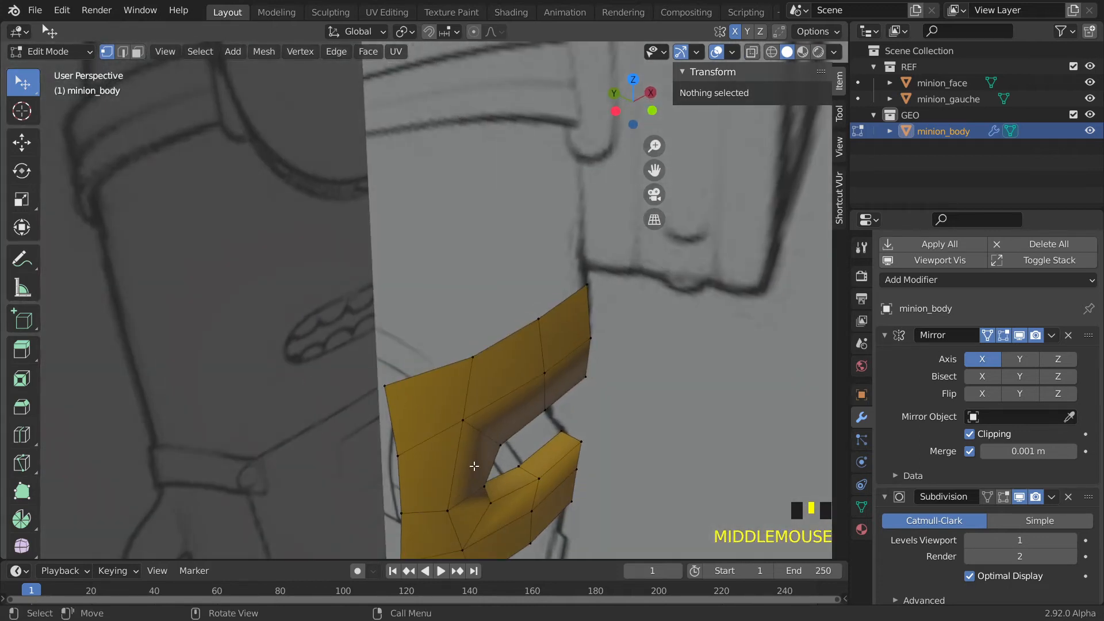
{"action": "middle_click_drag", "start_coordinate": [491, 486], "coordinate": [382, 438]}
{"action": "middle_click_drag", "start_coordinate": [151, 325], "coordinate": [184, 322]}
{"action": "scroll", "coordinate": [220, 342], "scroll_direction": "down", "scroll_amount": 2}
Try moving the mouth corner's front and rear vertices about 0.017 m forward along the Y axis, and undo the move.
{"action": "left_click", "coordinate": [253, 331]}
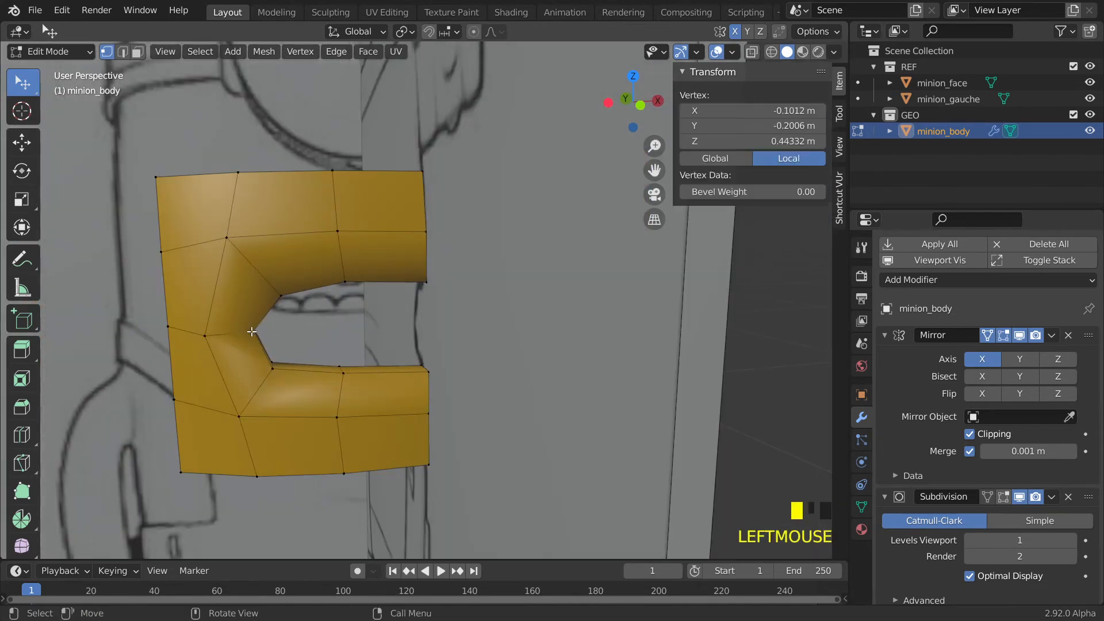
{"action": "left_click", "coordinate": [261, 330], "text": "shift"}
{"action": "middle_click_drag", "start_coordinate": [261, 330], "coordinate": [194, 329]}
{"action": "left_click", "coordinate": [235, 337]}
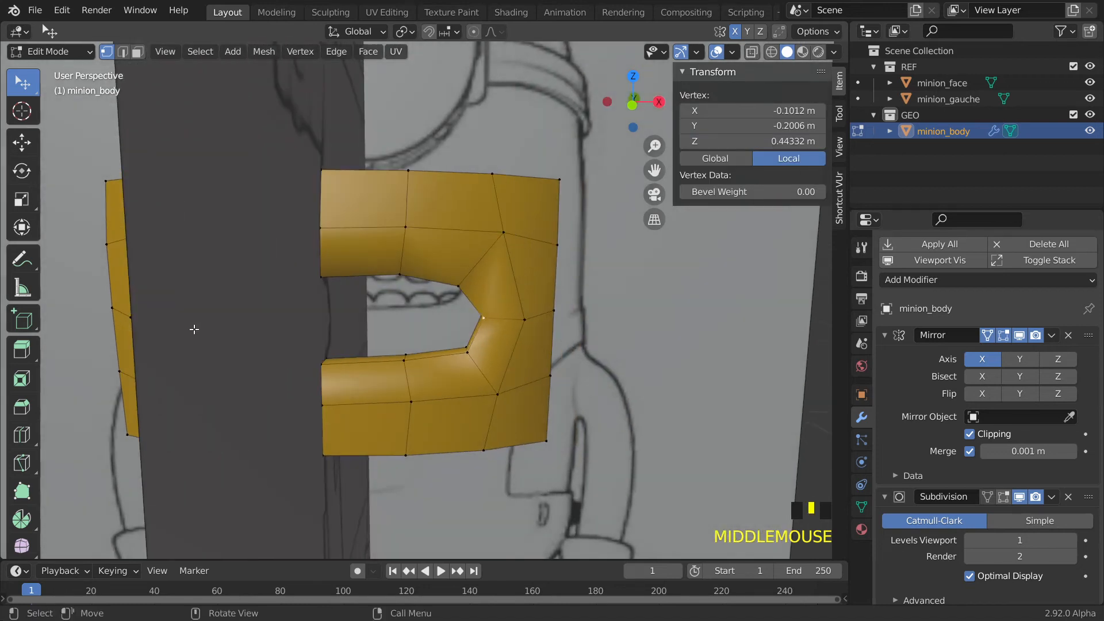
{"action": "left_click", "coordinate": [751, 52]}
{"action": "left_click", "coordinate": [178, 312], "text": "shift"}
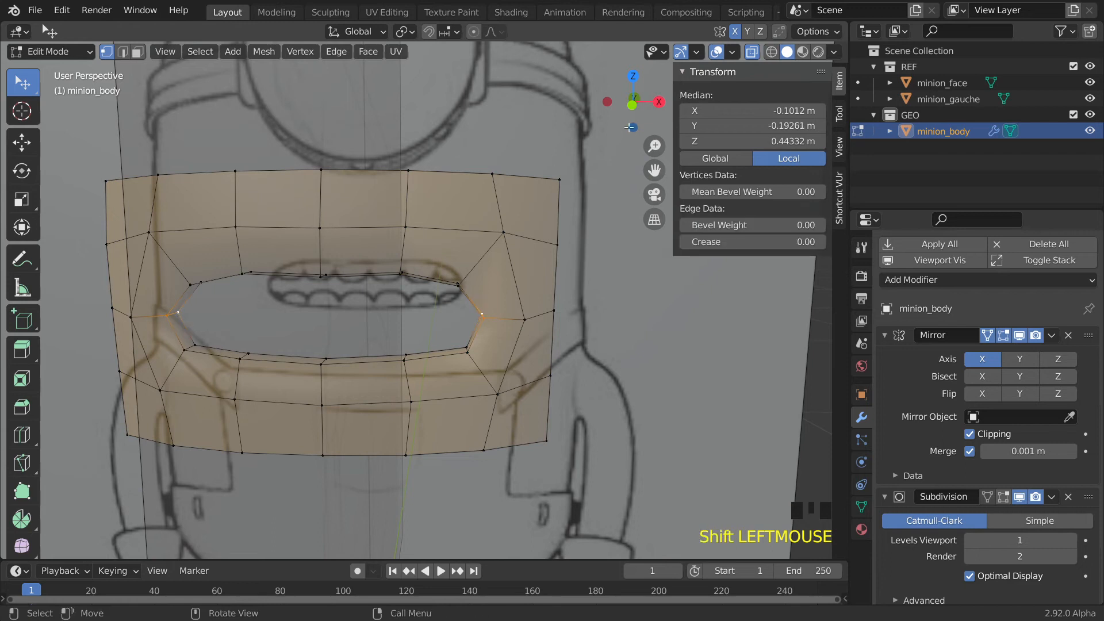
{"action": "left_click", "coordinate": [751, 52]}
{"action": "mouse_move", "coordinate": [270, 290]}
{"action": "middle_mouse_down"}
{"action": "mouse_move", "coordinate": [249, 286]}
{"action": "mouse_move", "coordinate": [266, 287]}
{"action": "middle_mouse_up"}
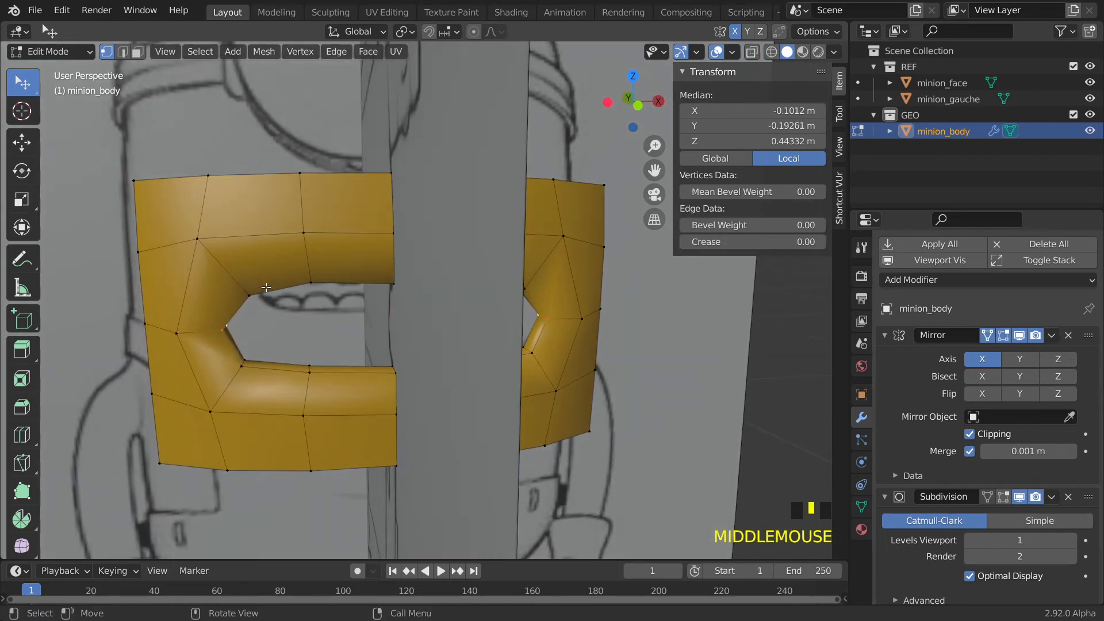
{"action": "key", "text": "g"}
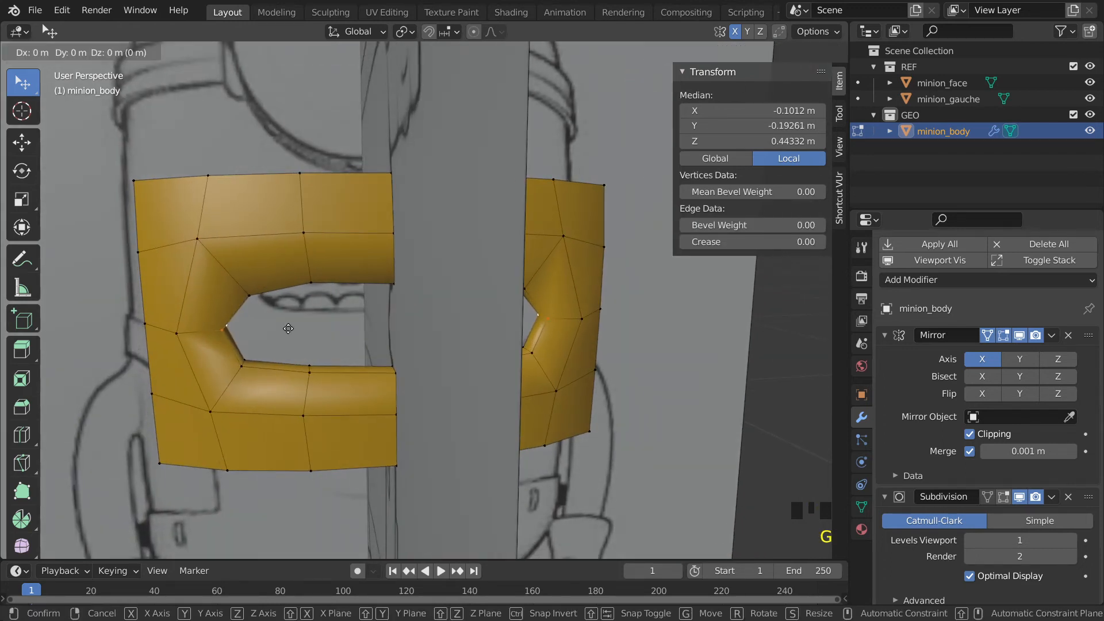
{"action": "key", "text": "y"}
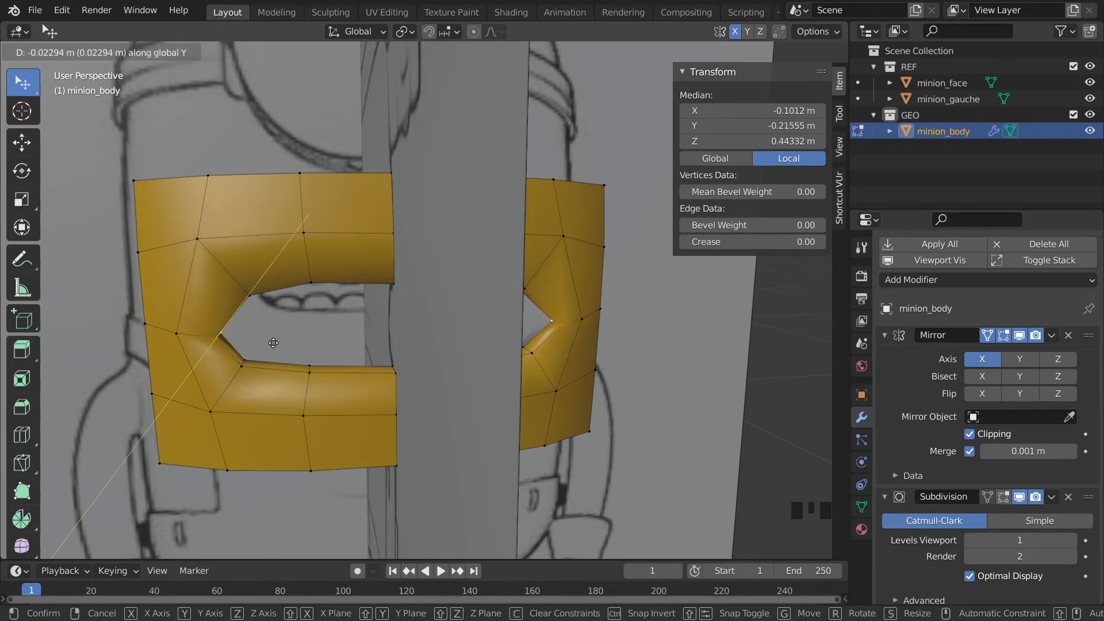
{"action": "left_click", "coordinate": [272, 343]}
{"action": "middle_click_drag", "start_coordinate": [271, 343], "coordinate": [398, 330]}
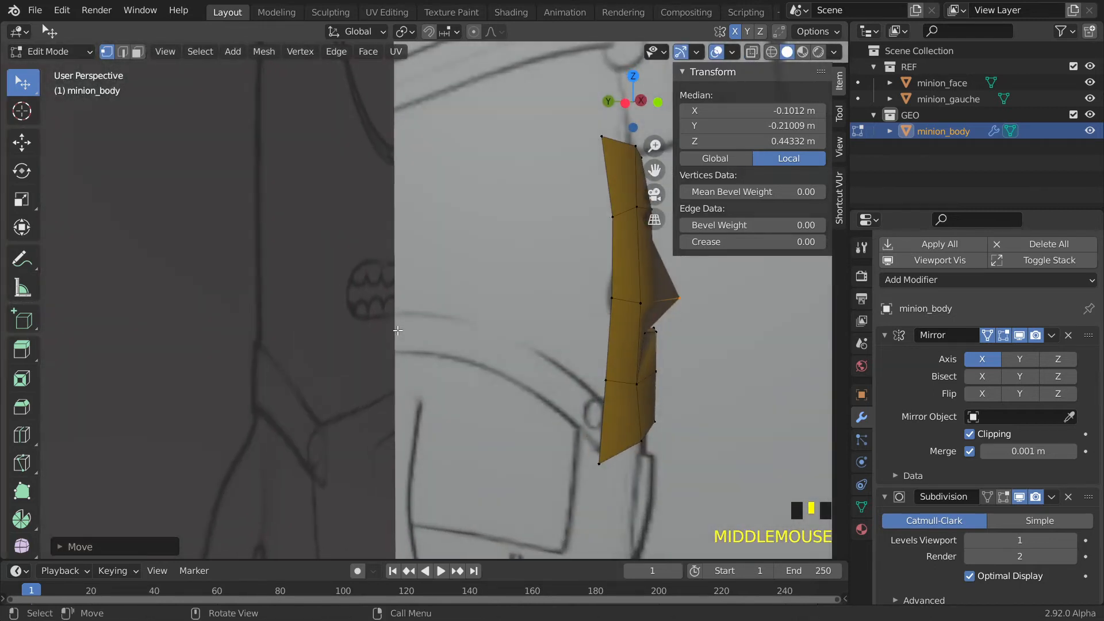
{"action": "key", "text": "ctrl+z"}
With X-ray and Box Select, select the vertices around the mouth corner's inner rim and view them from above.
{"action": "middle_click_drag", "start_coordinate": [696, 310], "coordinate": [501, 329]}
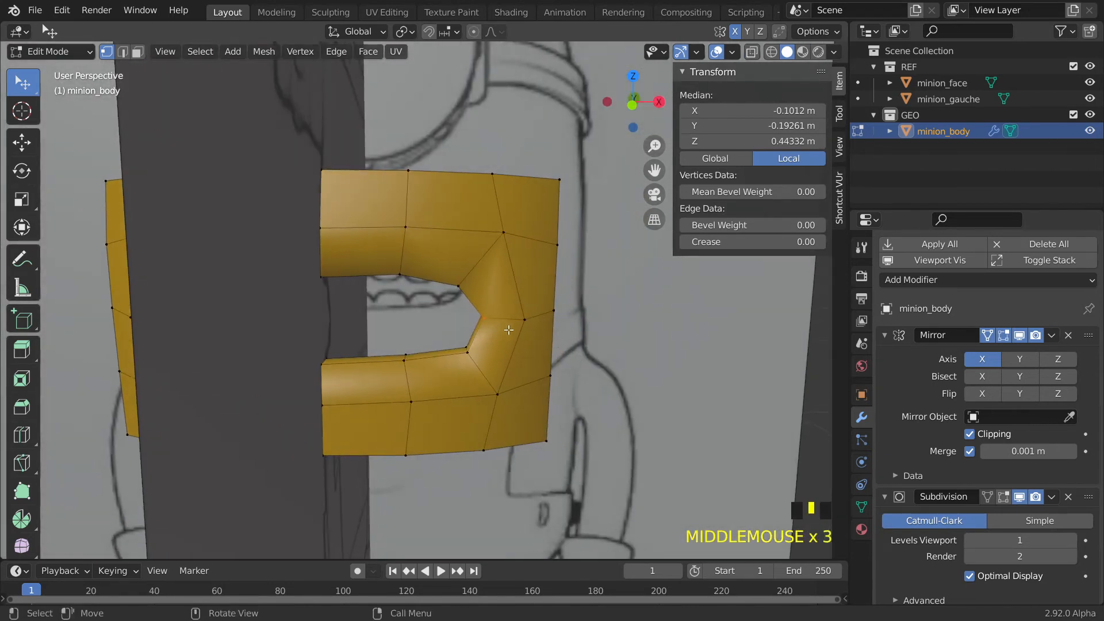
{"action": "key", "text": "alt+z"}
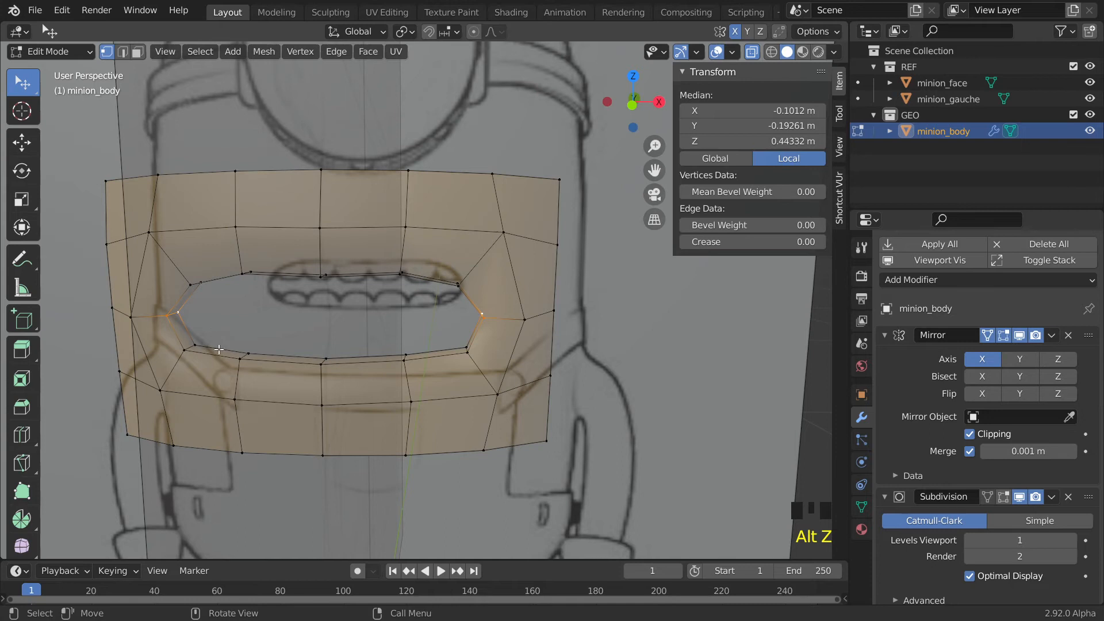
{"action": "left_click", "coordinate": [190, 291]}
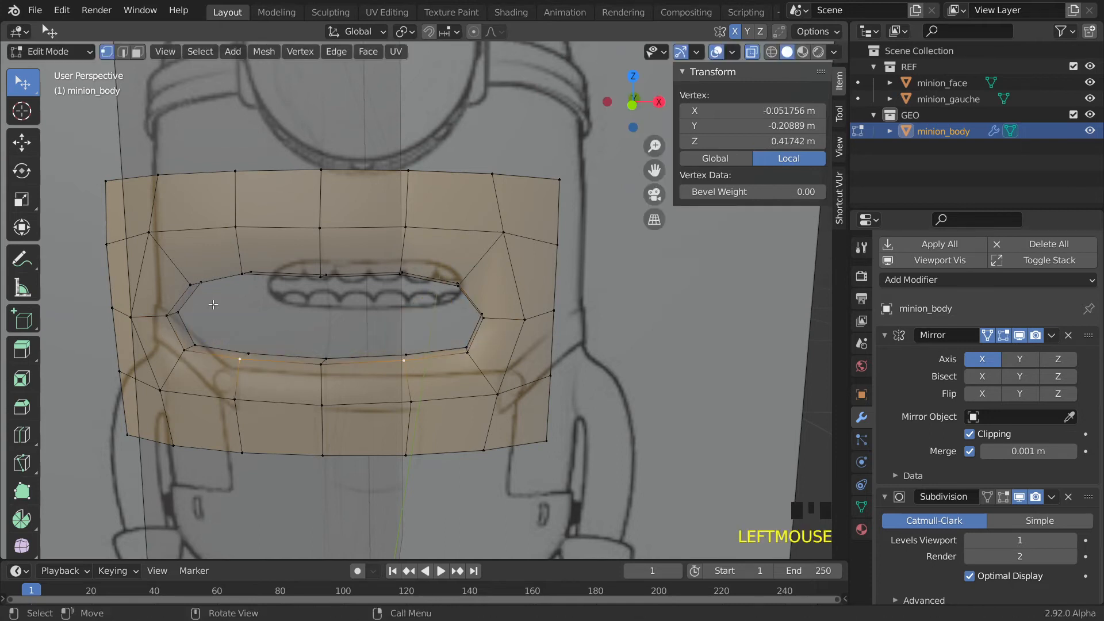
{"action": "left_click_drag", "start_coordinate": [23, 84], "coordinate": [104, 120]}
{"action": "double_click", "coordinate": [213, 279]}
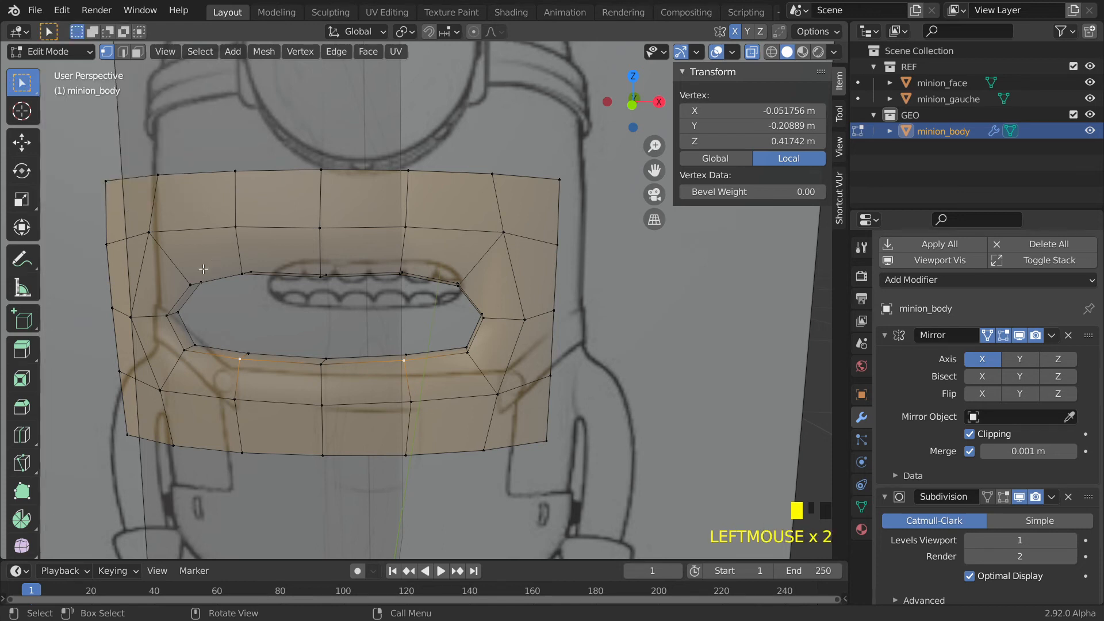
{"action": "middle_click_drag", "start_coordinate": [182, 351], "coordinate": [383, 350]}
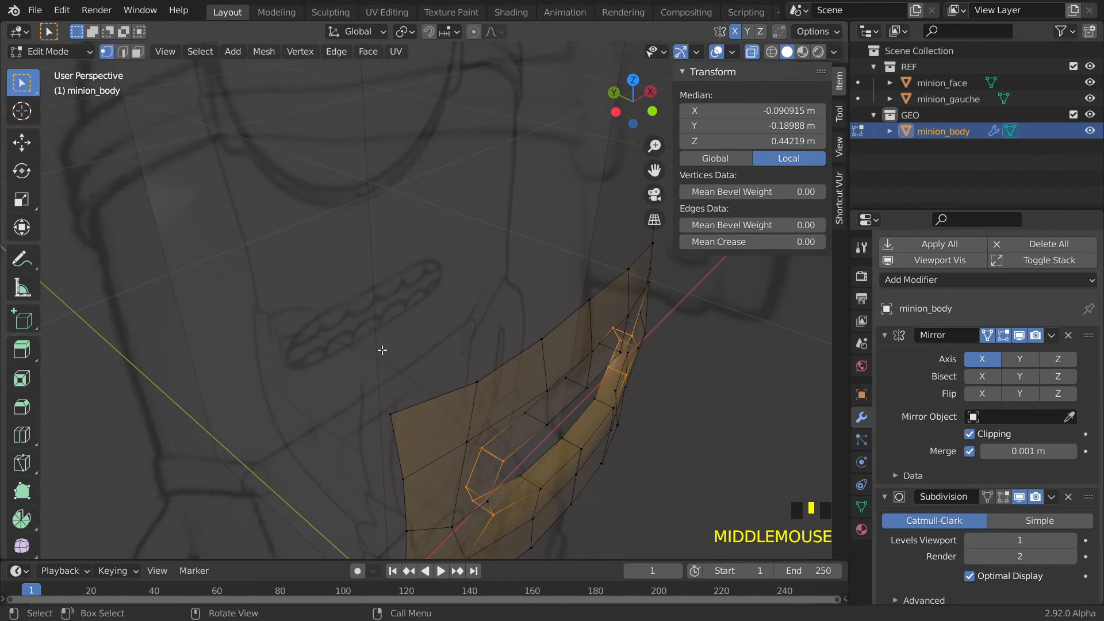
{"action": "key", "text": "KP_7"}
{"action": "middle_click_drag", "start_coordinate": [400, 475], "coordinate": [389, 296], "text": "shift"}
{"action": "scroll", "coordinate": [389, 296], "scroll_direction": "down", "scroll_amount": 1}
{"action": "scroll", "coordinate": [413, 230], "scroll_direction": "up", "scroll_amount": 9}
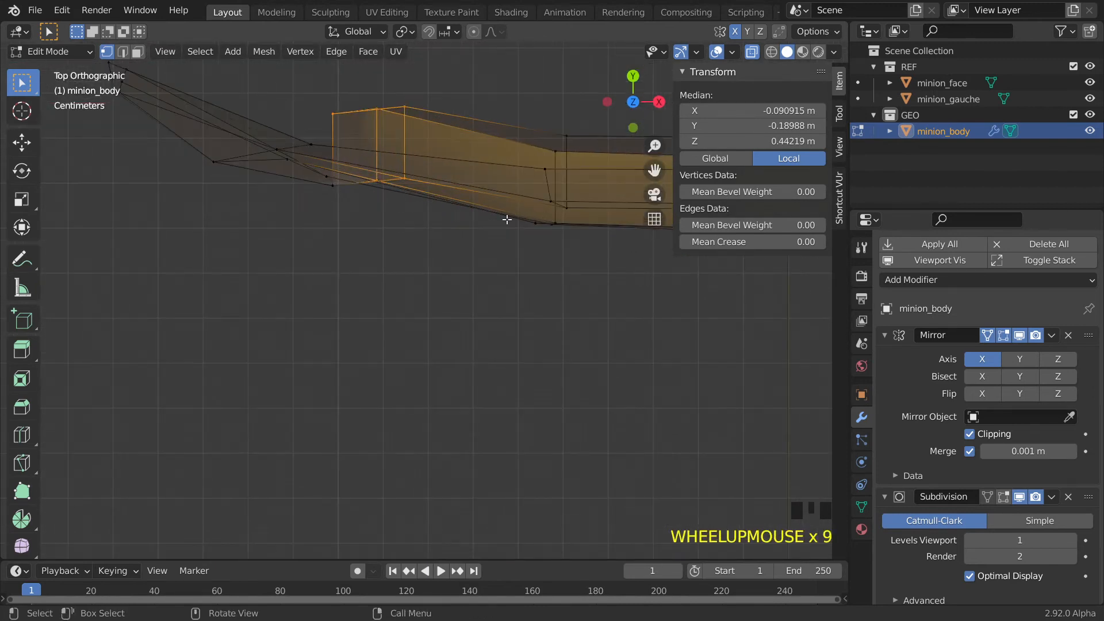
Move the lower mouth-corner vertex pair slightly forward along the Y axis, and select the upper corner pair.
{"action": "left_click", "coordinate": [384, 209]}
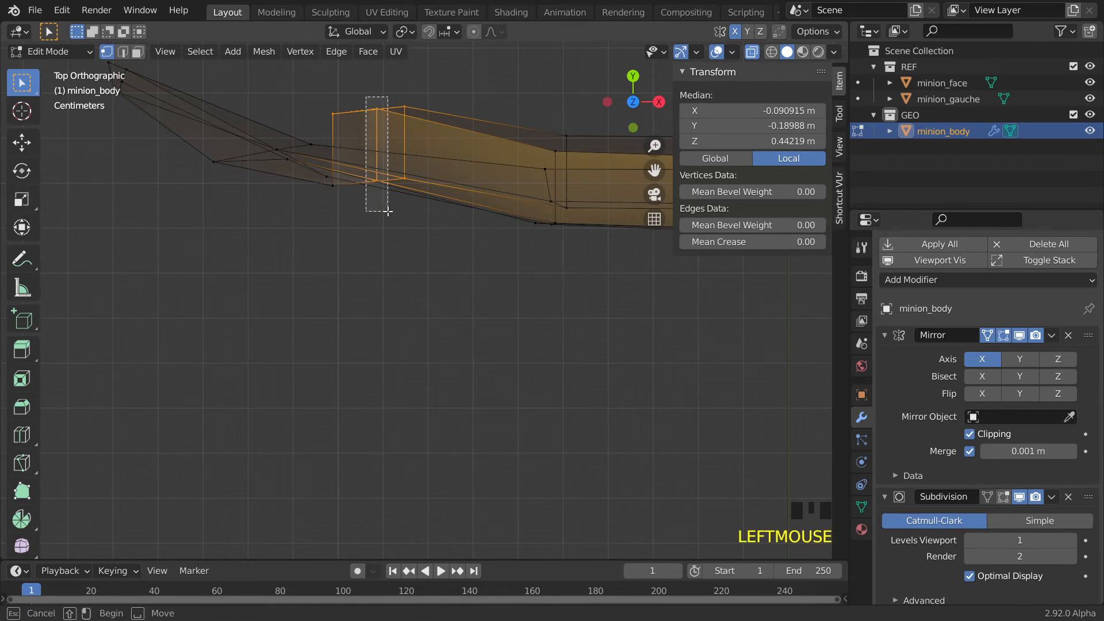
{"action": "key", "text": "g"}
{"action": "key", "text": "y"}
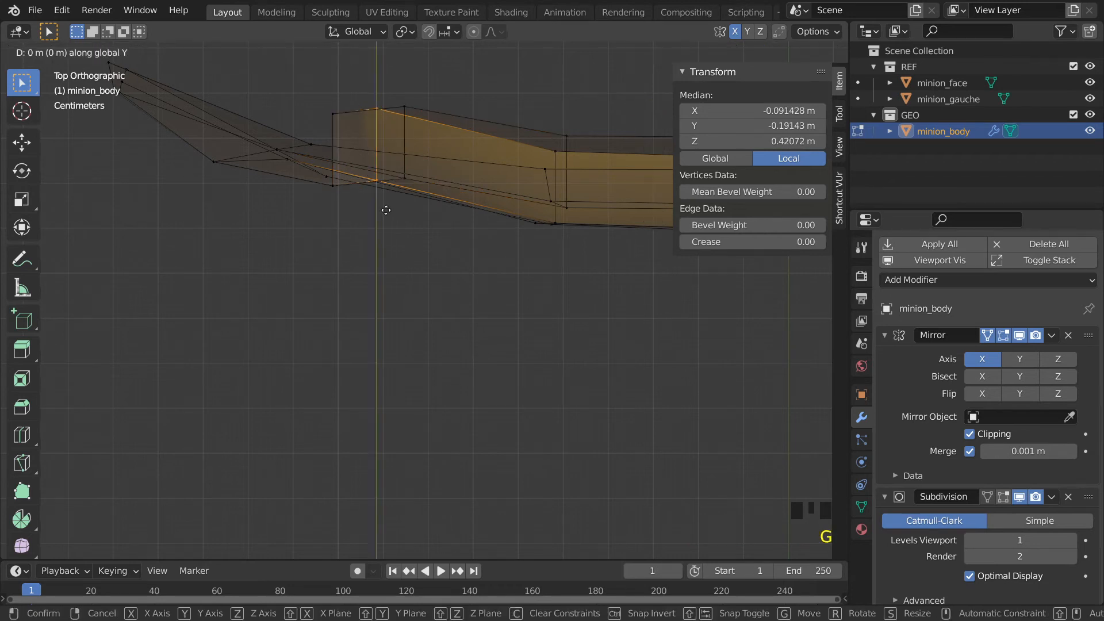
{"action": "left_click", "coordinate": [406, 178]}
{"action": "left_click", "coordinate": [406, 176]}
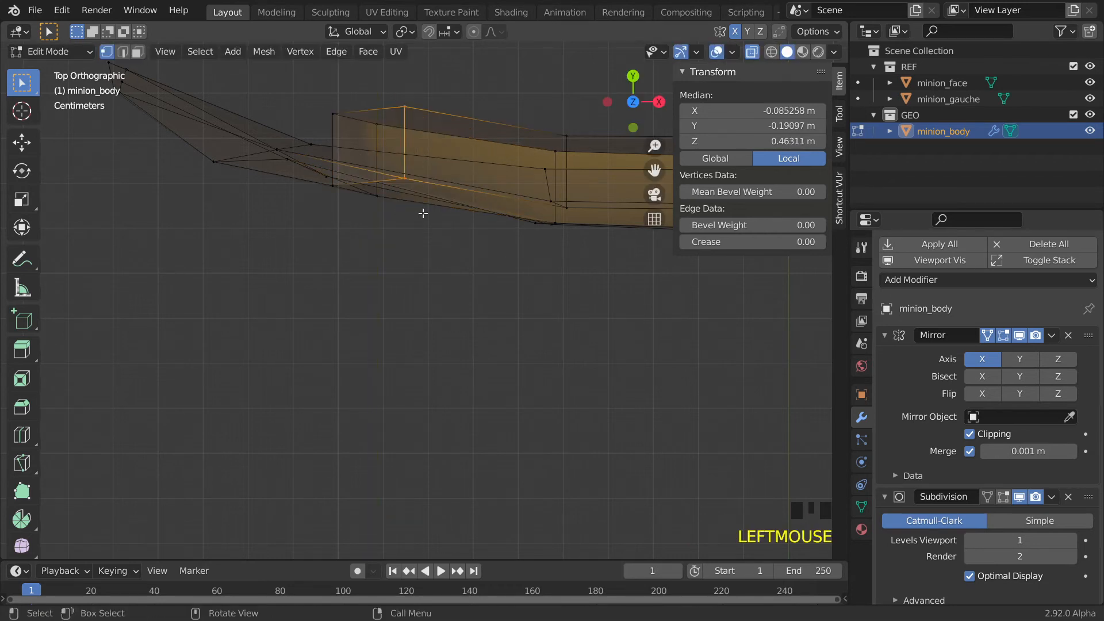
Split the upper mouth-corner pair from the mesh, try moving it forward along the Y axis, and undo both operations.
{"action": "key", "text": "y"}
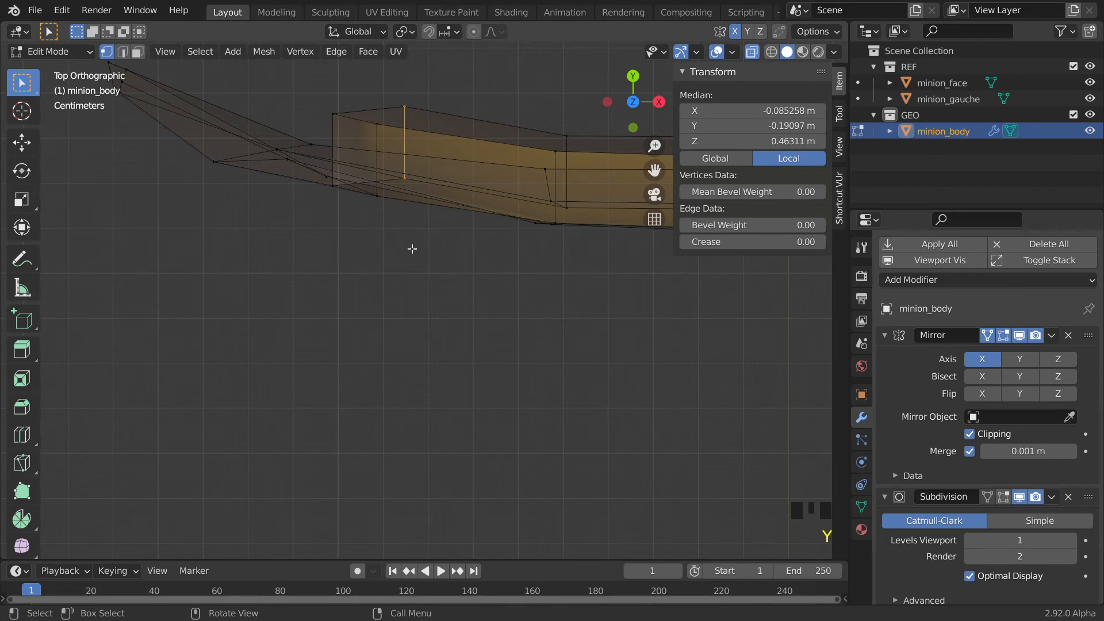
{"action": "key", "text": "g"}
{"action": "key", "text": "y"}
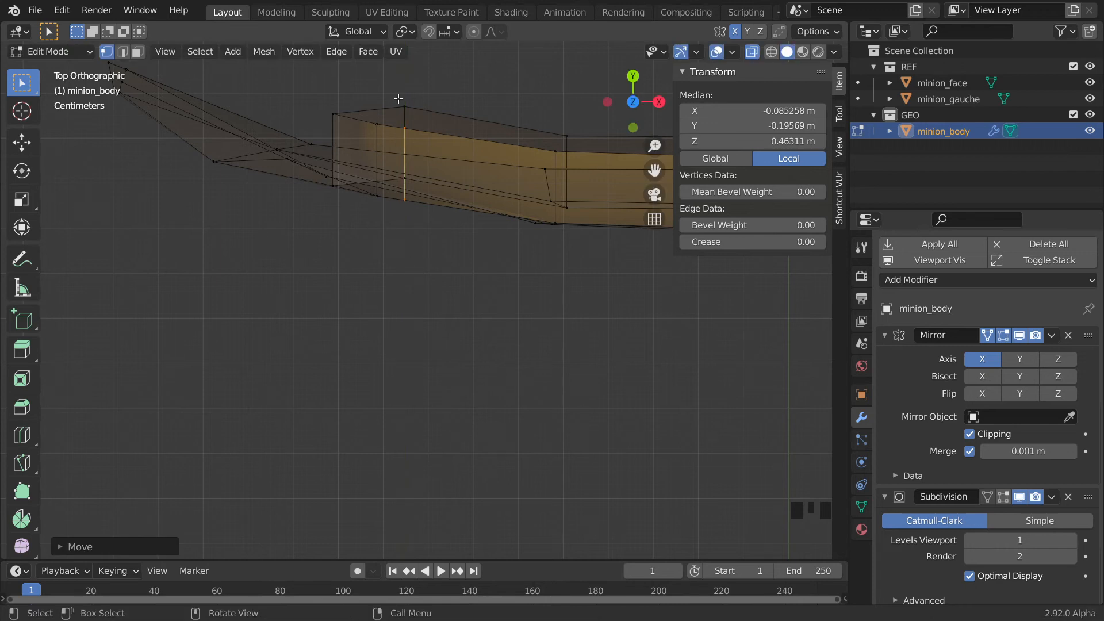
{"action": "key", "text": "ctrl+z"}
{"action": "key", "text": "ctrl+z"}
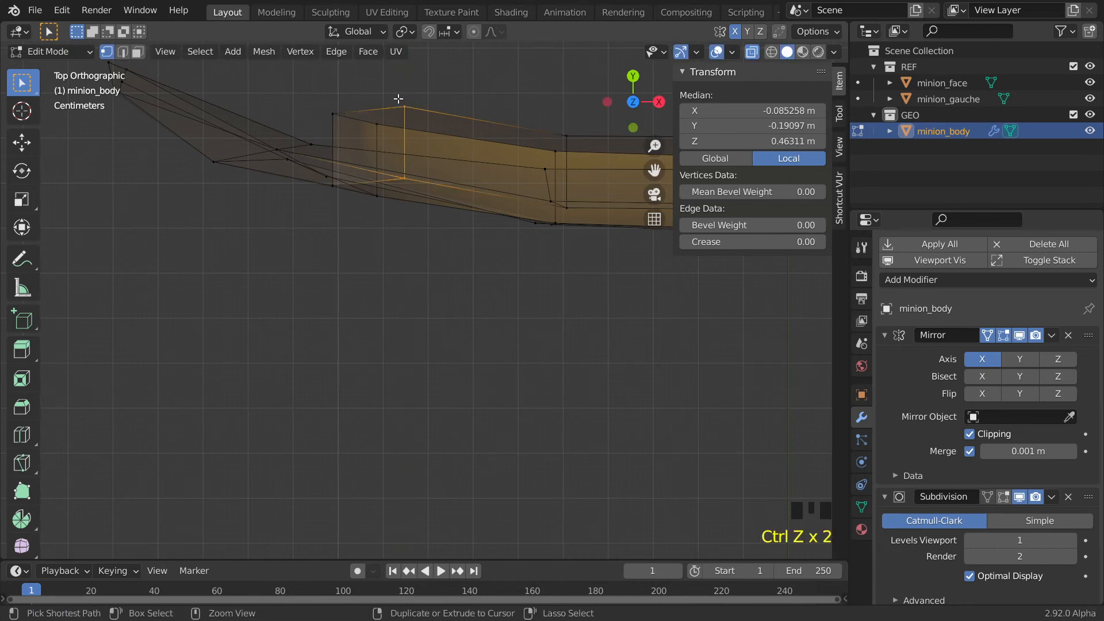
Move the upper mouth-corner vertex pair about 0.004 m forward along the Y axis to follow the lip's curve.
{"action": "key", "text": "g"}
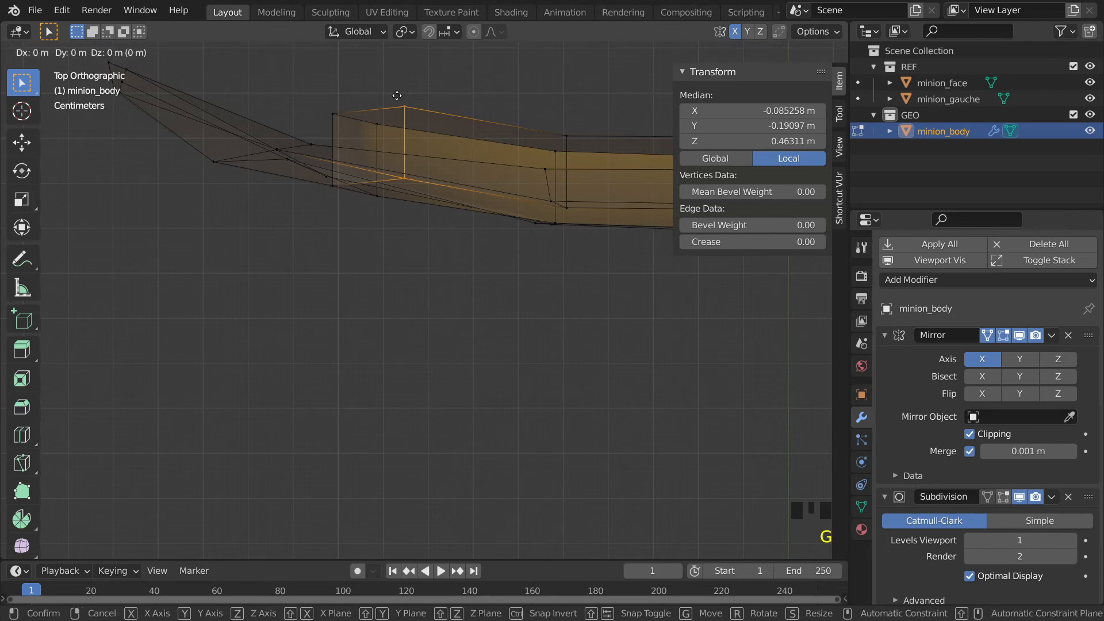
{"action": "key", "text": "y"}
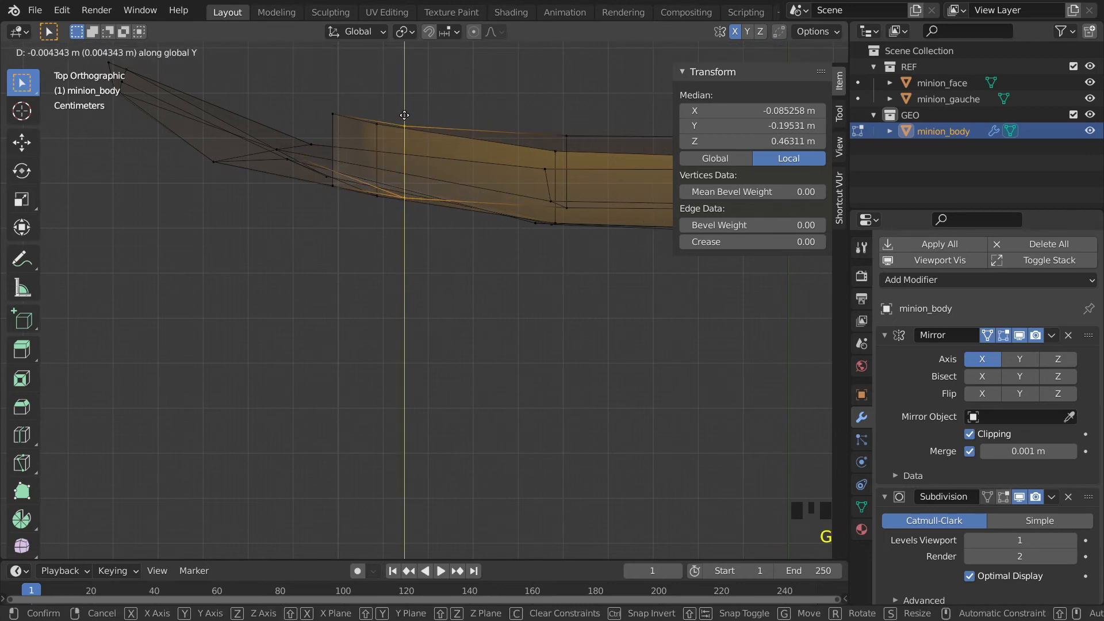
{"action": "left_click", "coordinate": [359, 122]}
{"action": "left_click", "coordinate": [346, 121]}
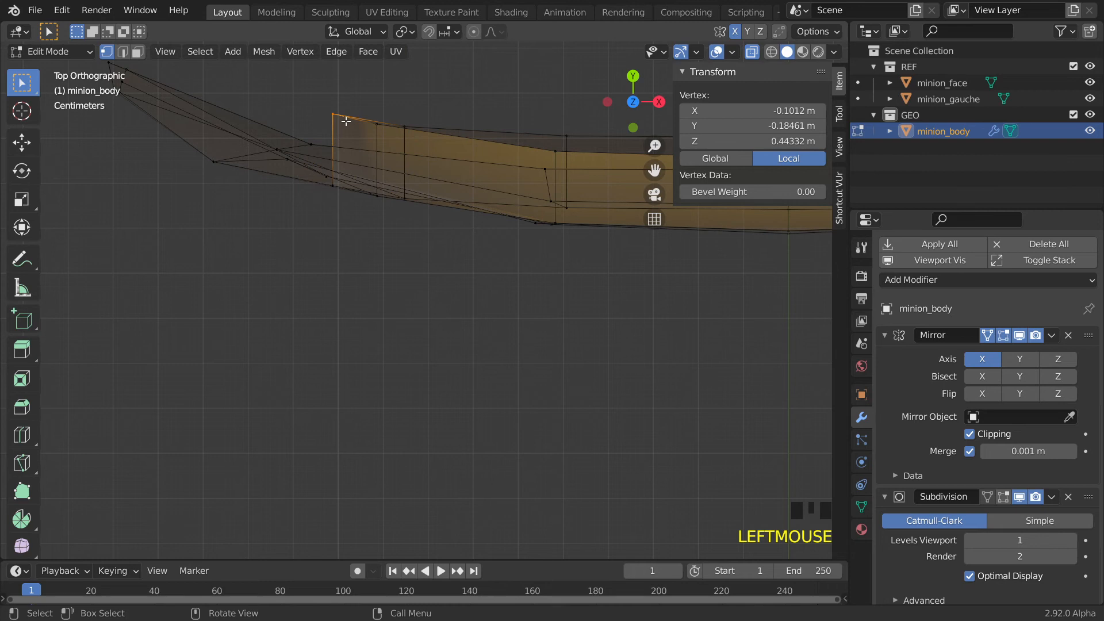
Turn off X-ray and add an edge loop around the mouth, midway between the opening's rim and the middle loop.
{"action": "left_click", "coordinate": [288, 159]}
{"action": "middle_click_drag", "start_coordinate": [557, 180], "coordinate": [463, 128]}
{"action": "scroll", "coordinate": [462, 128], "scroll_direction": "down", "scroll_amount": 5}
{"action": "middle_click_drag", "start_coordinate": [441, 192], "coordinate": [482, 196]}
{"action": "key", "text": "alt+z"}
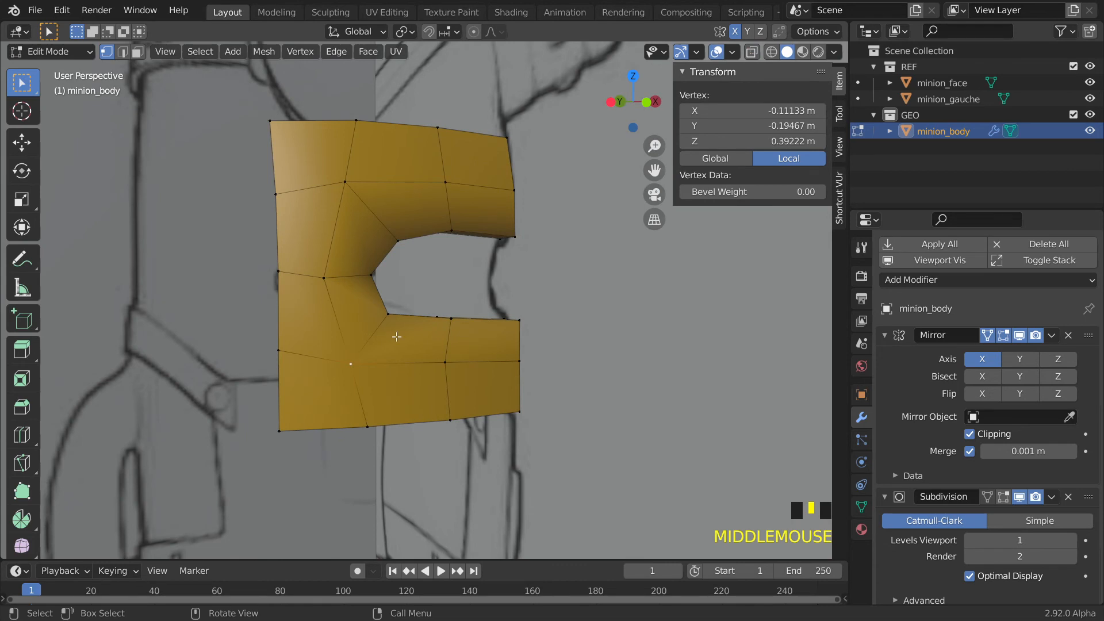
{"action": "key", "text": "ctrl+r"}
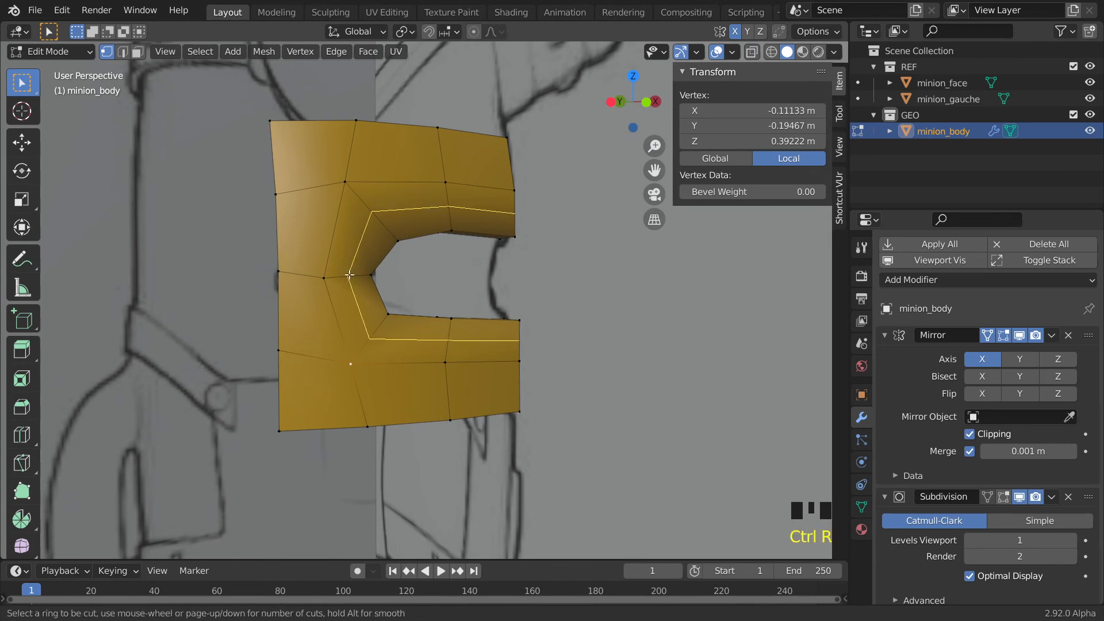
{"action": "left_click", "coordinate": [349, 275]}
{"action": "left_click", "coordinate": [350, 274]}
{"action": "left_click", "coordinate": [349, 275]}
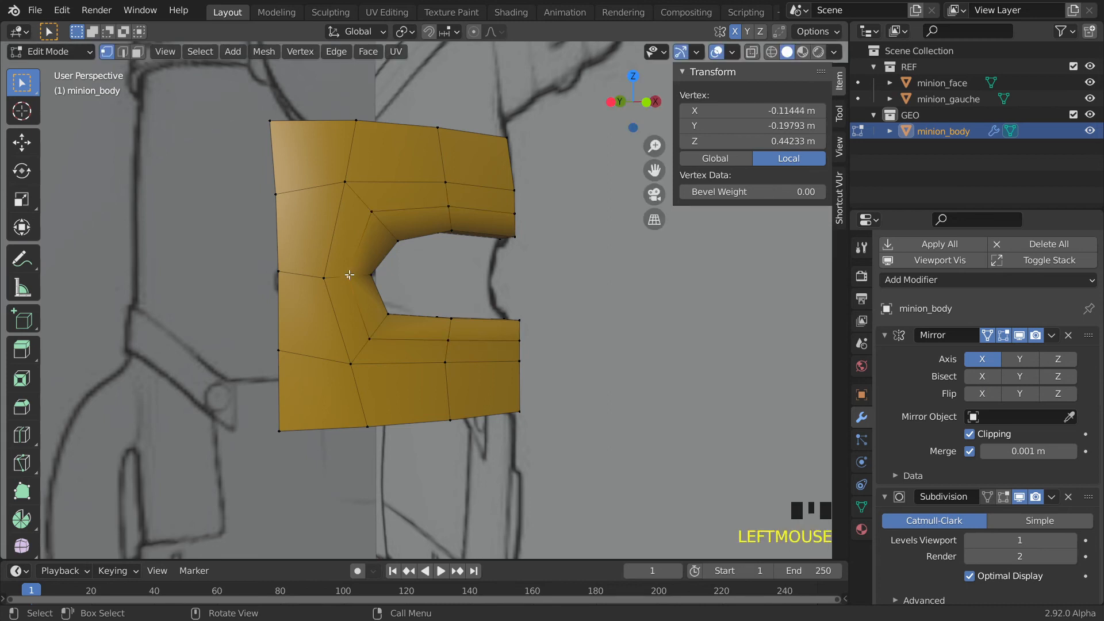
Isolate the minion_body mesh in Local View to hide the reference drawings.
{"action": "scroll", "coordinate": [357, 275], "scroll_direction": "down", "scroll_amount": 3}
{"action": "middle_click_drag", "start_coordinate": [357, 275], "coordinate": [488, 324]}
{"action": "scroll", "coordinate": [489, 323], "scroll_direction": "up", "scroll_amount": 4}
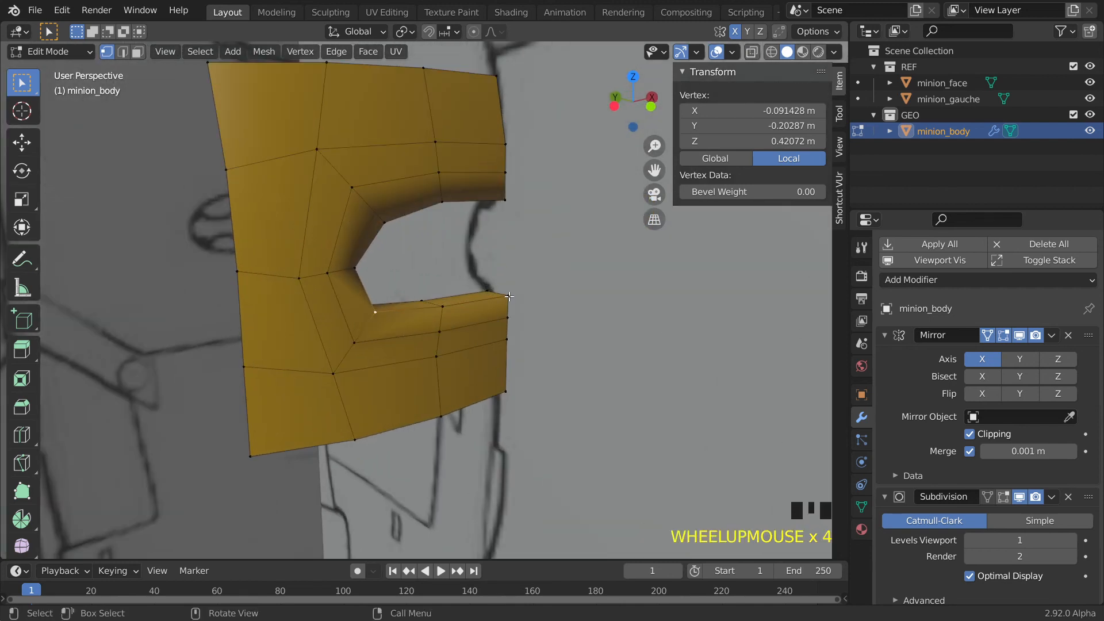
{"action": "left_click", "coordinate": [509, 296]}
{"action": "left_click", "coordinate": [506, 343]}
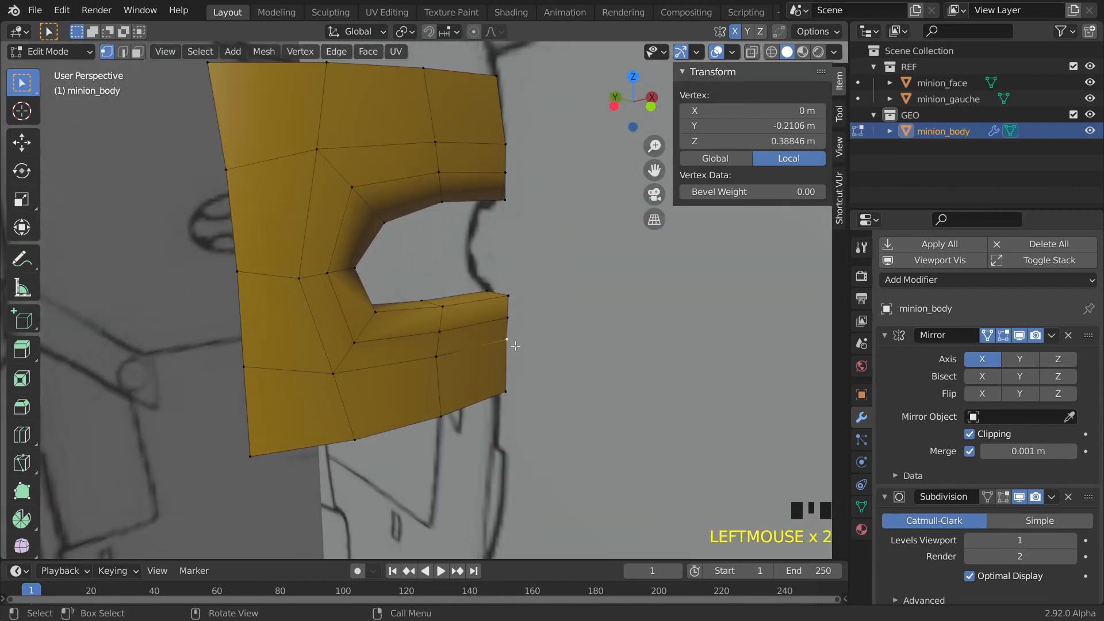
{"action": "middle_click_drag", "start_coordinate": [506, 343], "coordinate": [549, 340]}
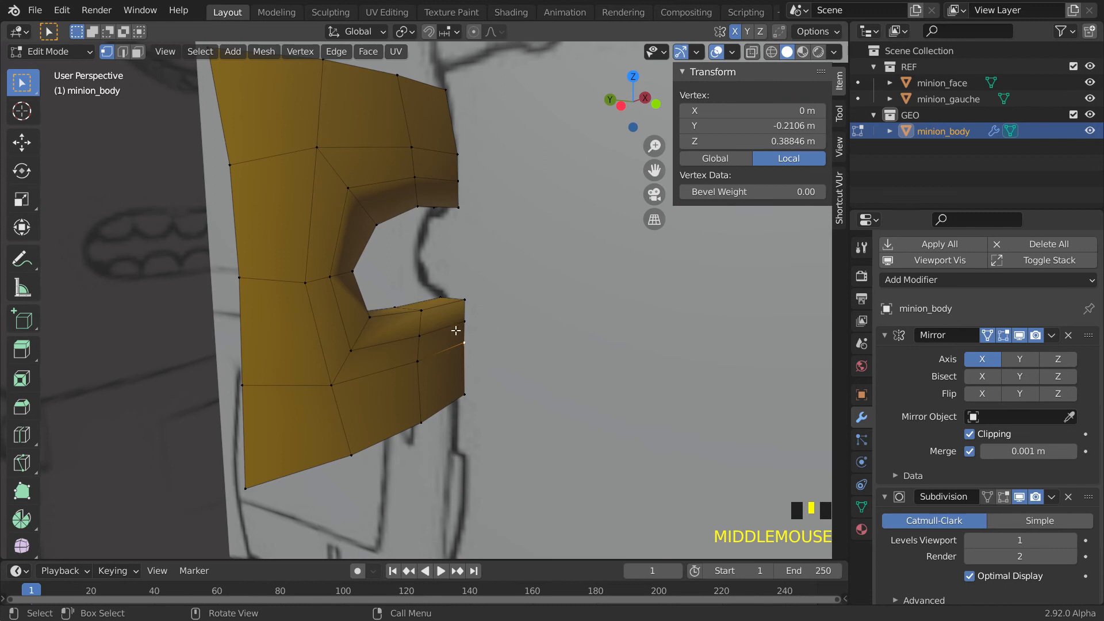
{"action": "left_click", "coordinate": [167, 55]}
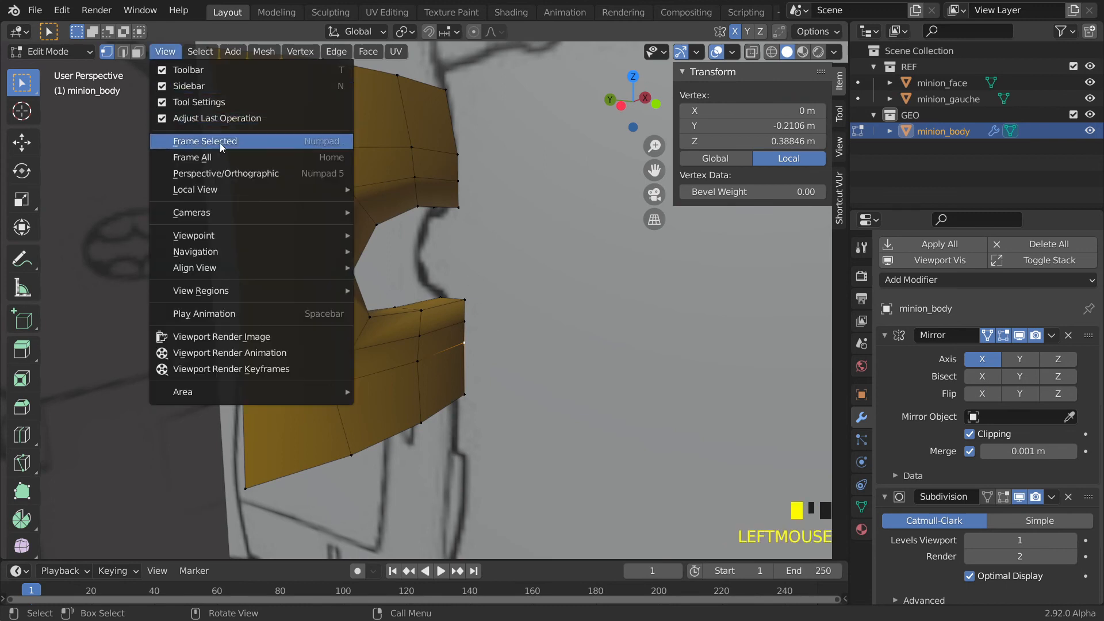
{"action": "mouse_move", "coordinate": [237, 190]}
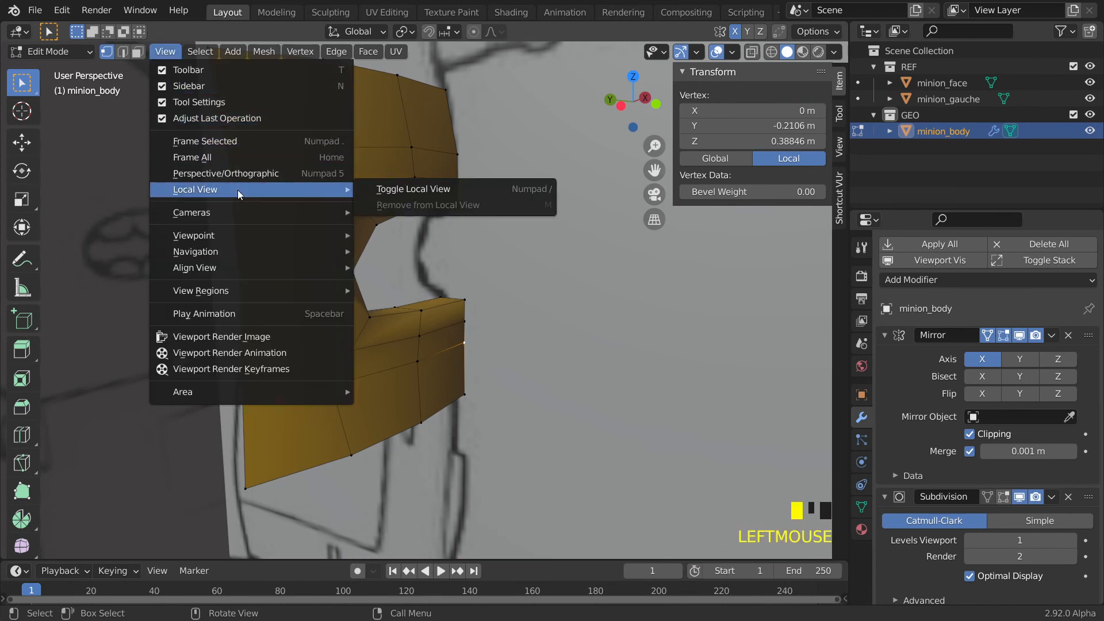
{"action": "left_click", "coordinate": [411, 189]}
{"action": "middle_click_drag", "start_coordinate": [412, 191], "coordinate": [431, 288]}
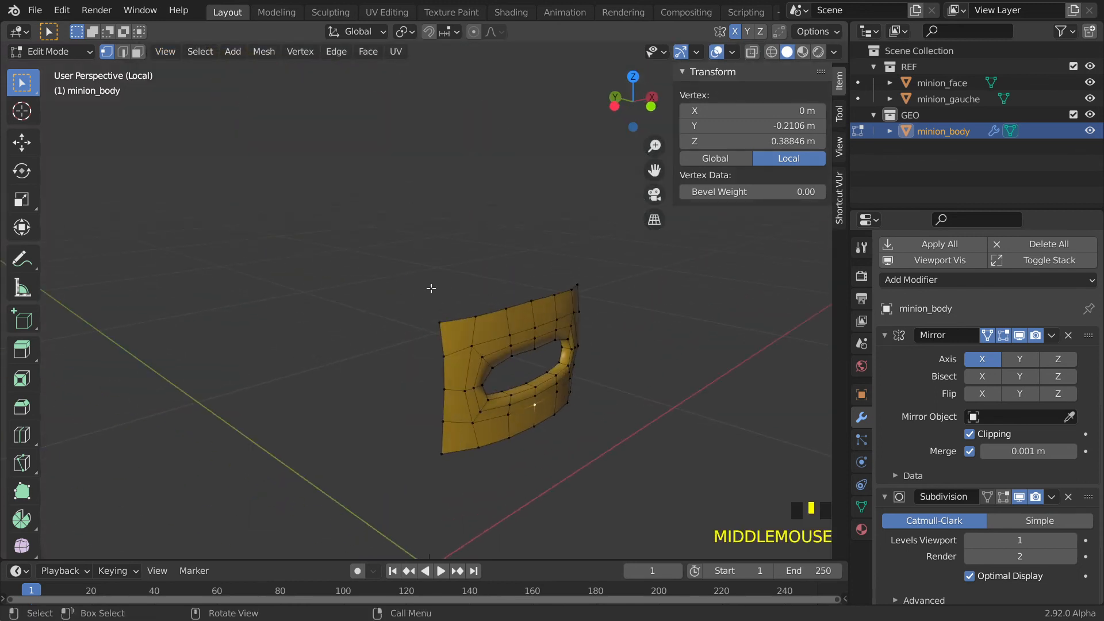
Move the lower lip's centre vertex forward along the Y axis and the centre vertex just below it backward.
{"action": "middle_click_drag", "start_coordinate": [486, 350], "coordinate": [589, 262]}
{"action": "scroll", "coordinate": [449, 267], "scroll_direction": "up", "scroll_amount": 2}
{"action": "left_click", "coordinate": [530, 244]}
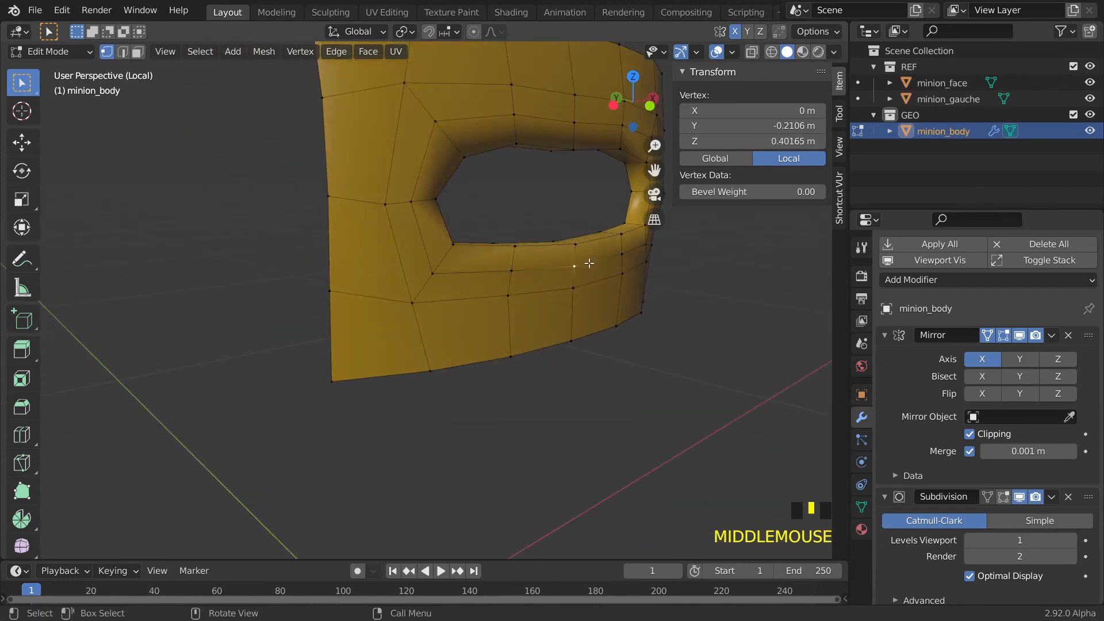
{"action": "key", "text": "g"}
{"action": "key", "text": "y"}
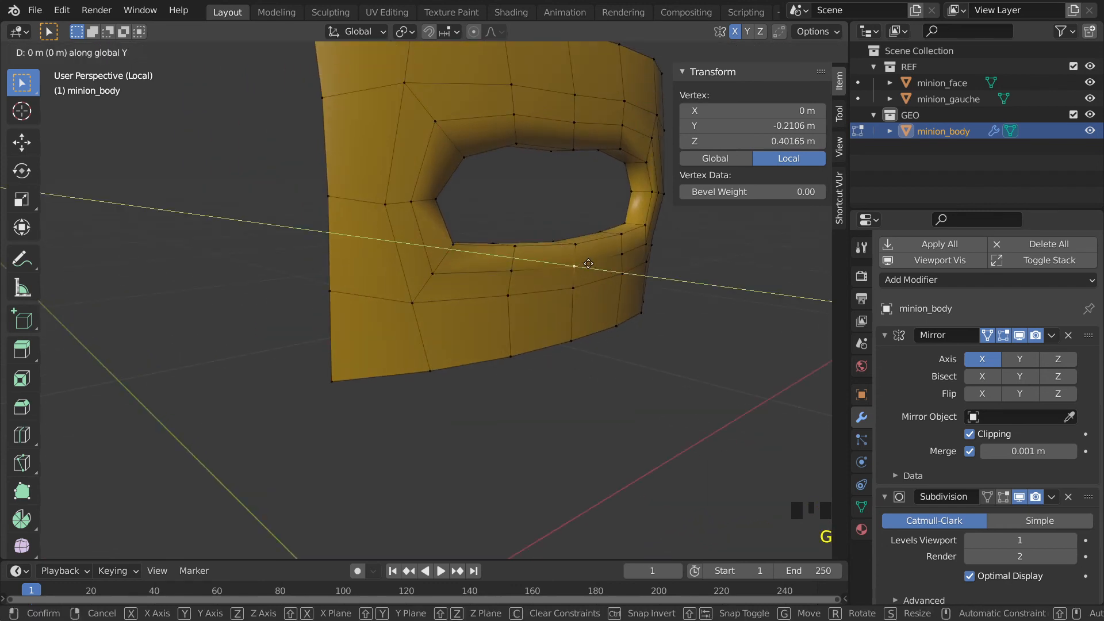
{"action": "left_click", "coordinate": [593, 273]}
{"action": "left_click", "coordinate": [573, 290]}
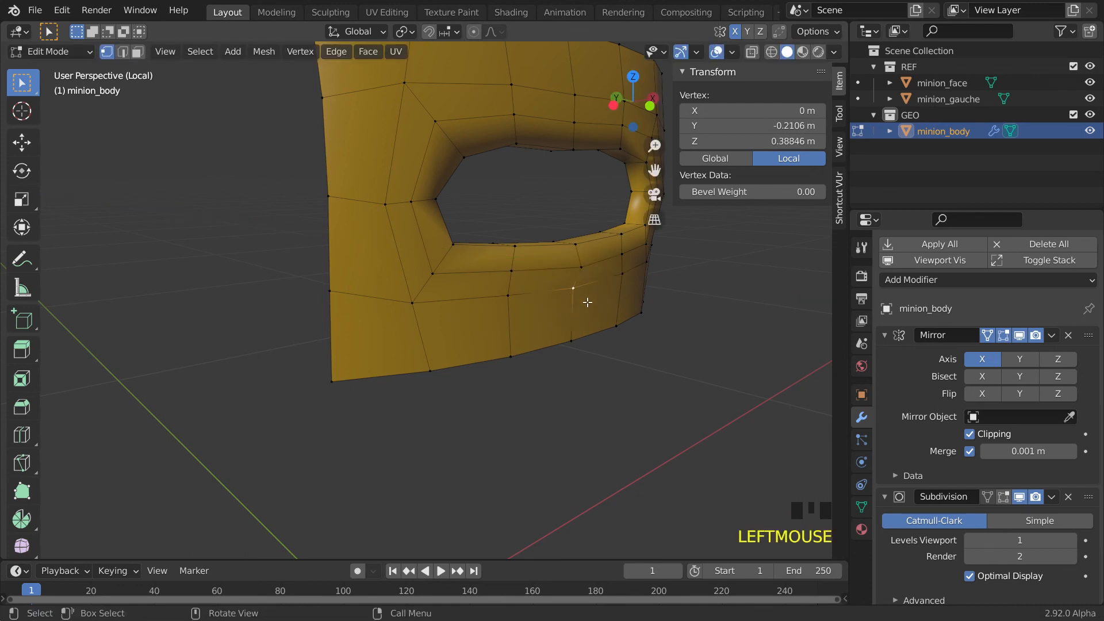
{"action": "key", "text": "g"}
{"action": "key", "text": "y"}
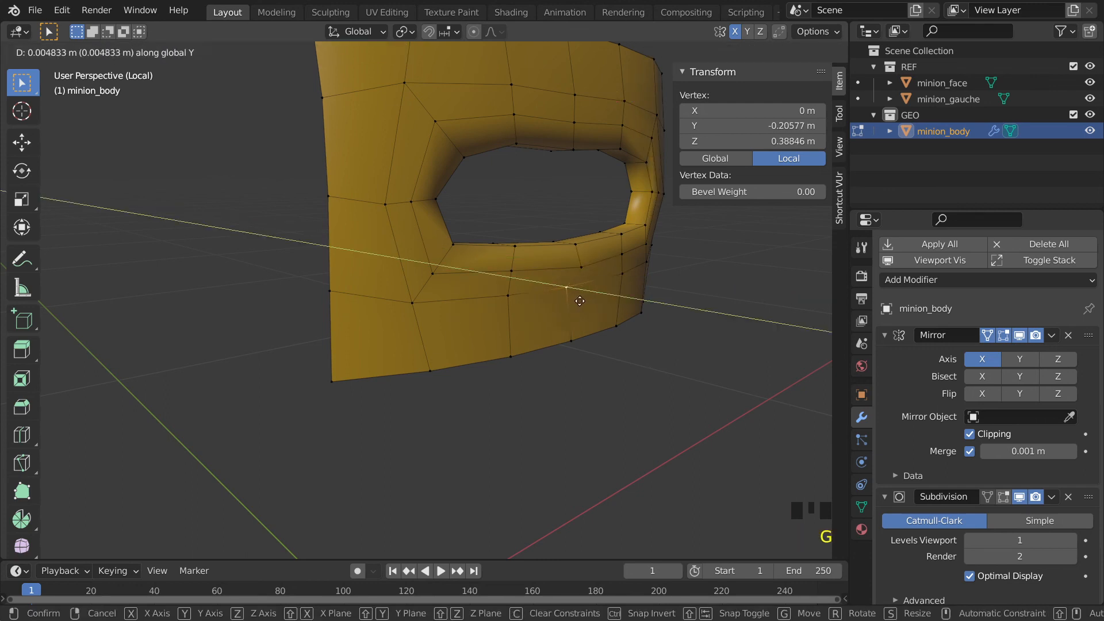
{"action": "left_click", "coordinate": [577, 301]}
Move the upper lip's centre vertex about 0.006 m forward along the Y axis and the one just above it about 0.007 m backward.
{"action": "left_click", "coordinate": [574, 123]}
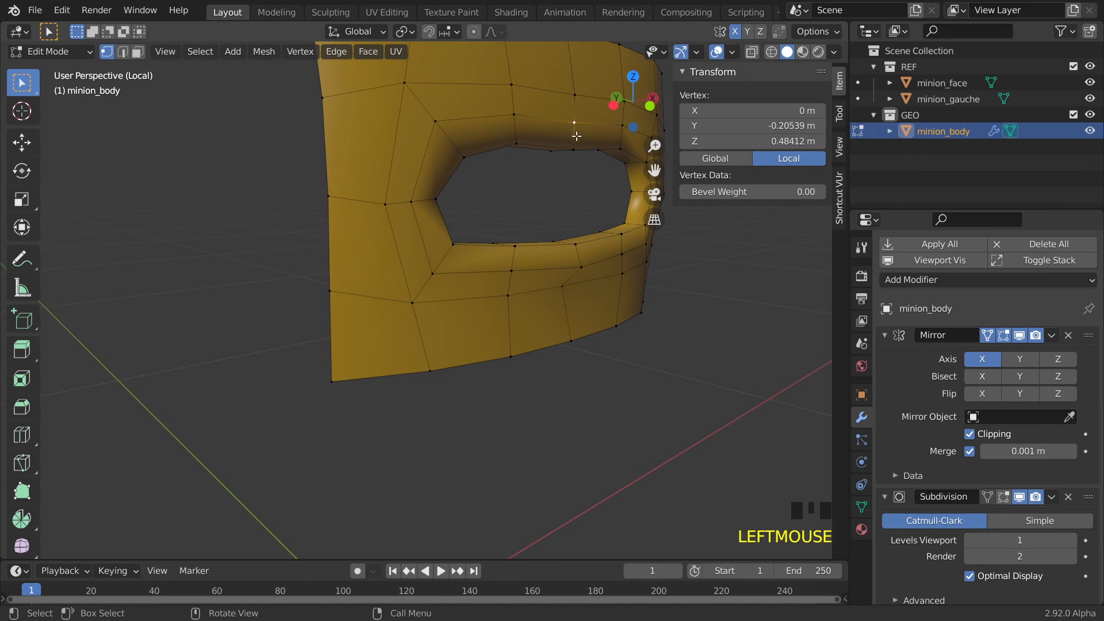
{"action": "key", "text": "g"}
{"action": "key", "text": "y"}
{"action": "left_click", "coordinate": [584, 142]}
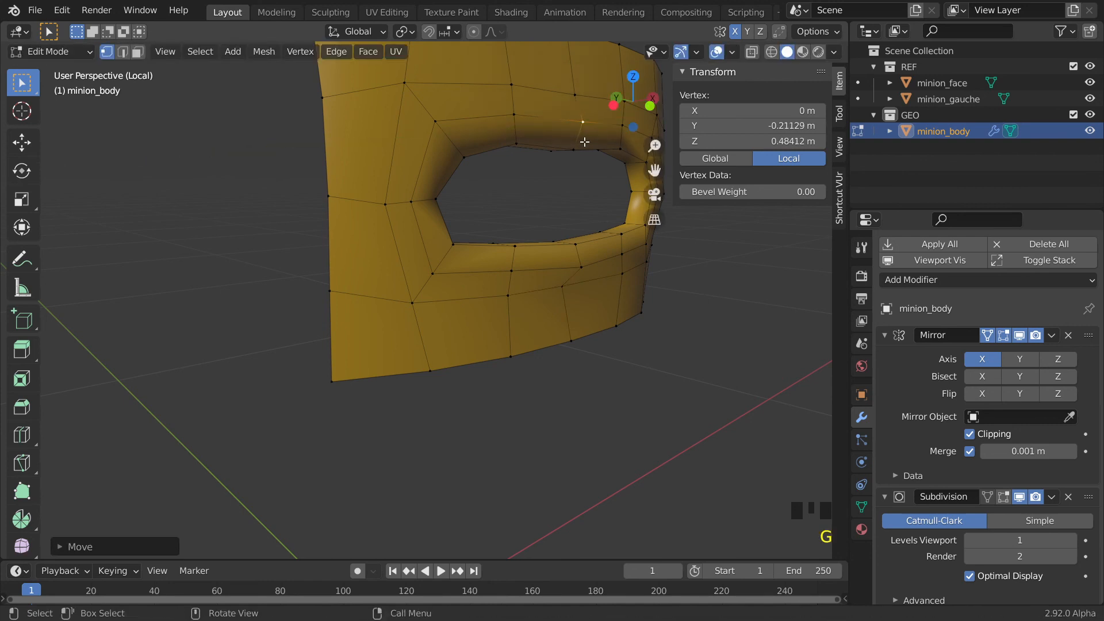
{"action": "left_click", "coordinate": [575, 96]}
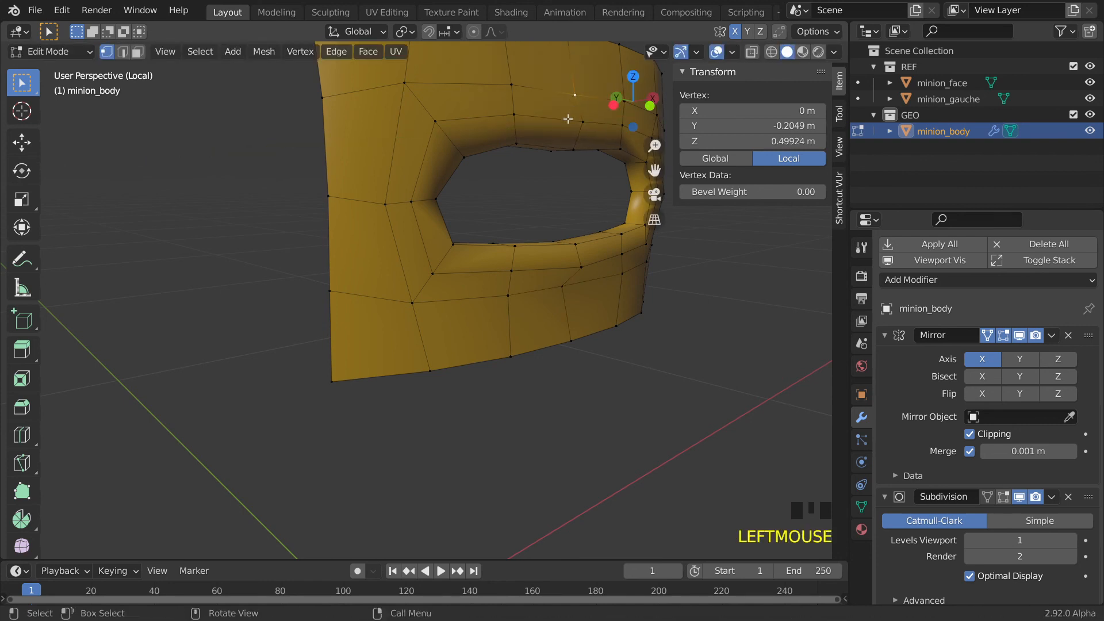
{"action": "key", "text": "g"}
{"action": "key", "text": "y"}
{"action": "left_click", "coordinate": [561, 121]}
Switch to Object Mode and set the body's Subdivision viewport level to 3.
{"action": "middle_click_drag", "start_coordinate": [561, 121], "coordinate": [496, 122]}
{"action": "scroll", "coordinate": [494, 123], "scroll_direction": "down", "scroll_amount": 3}
{"action": "middle_click_drag", "start_coordinate": [381, 133], "coordinate": [309, 129]}
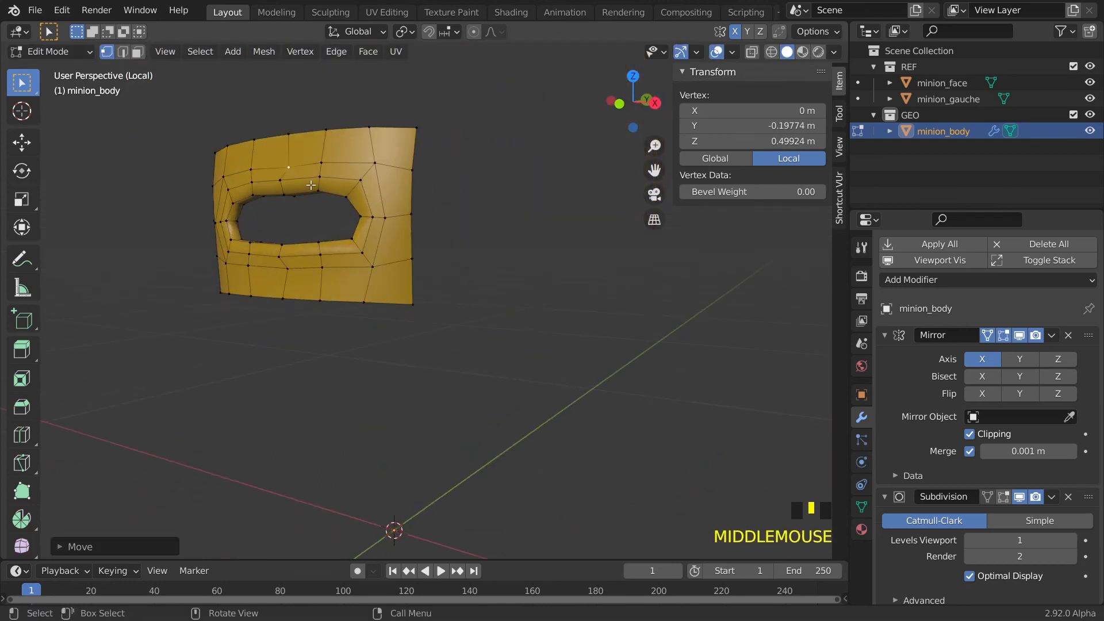
{"action": "scroll", "coordinate": [311, 185], "scroll_direction": "up", "scroll_amount": 2}
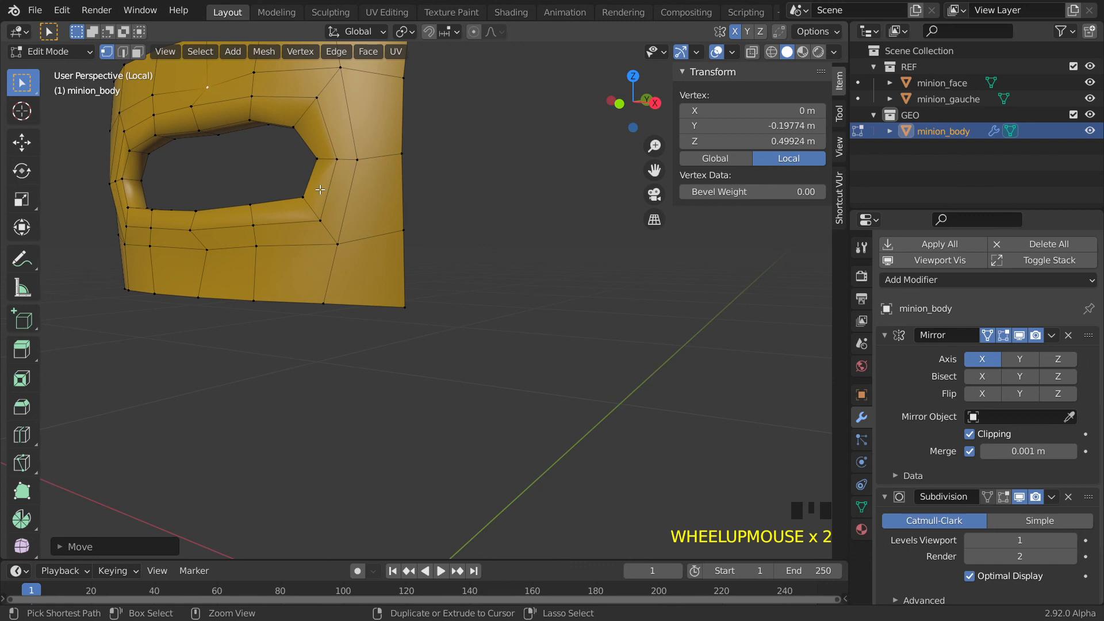
{"action": "key", "text": "ctrl+2"}
{"action": "middle_click_drag", "start_coordinate": [319, 192], "coordinate": [450, 212]}
{"action": "key", "text": "Tab"}
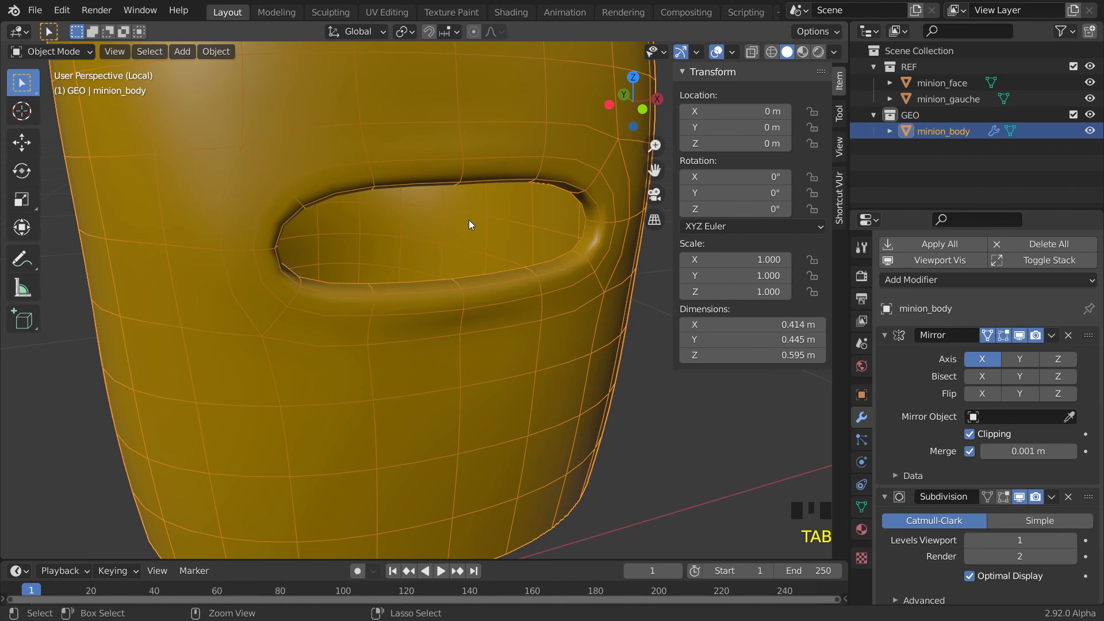
{"action": "key", "text": "ctrl+3"}
{"action": "scroll", "coordinate": [465, 223], "scroll_direction": "down", "scroll_amount": 2}
{"action": "middle_click_drag", "start_coordinate": [475, 236], "coordinate": [501, 225]}
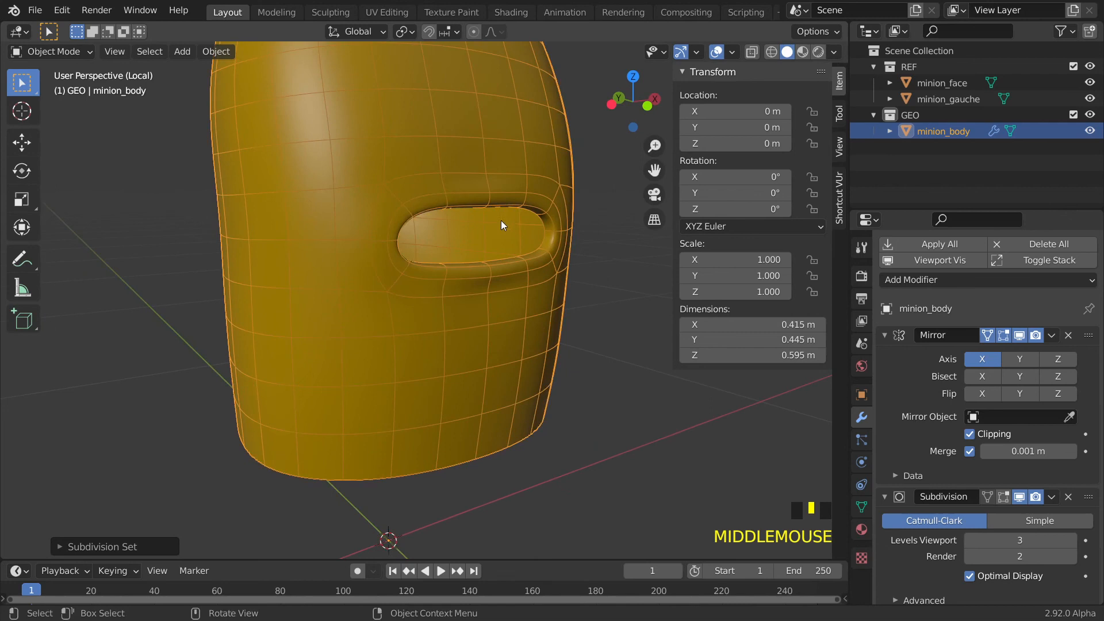
Deselect the body and turn off the wireframe overlay to inspect the smoothed mouth.
{"action": "left_click", "coordinate": [605, 245]}
{"action": "left_click", "coordinate": [730, 53]}
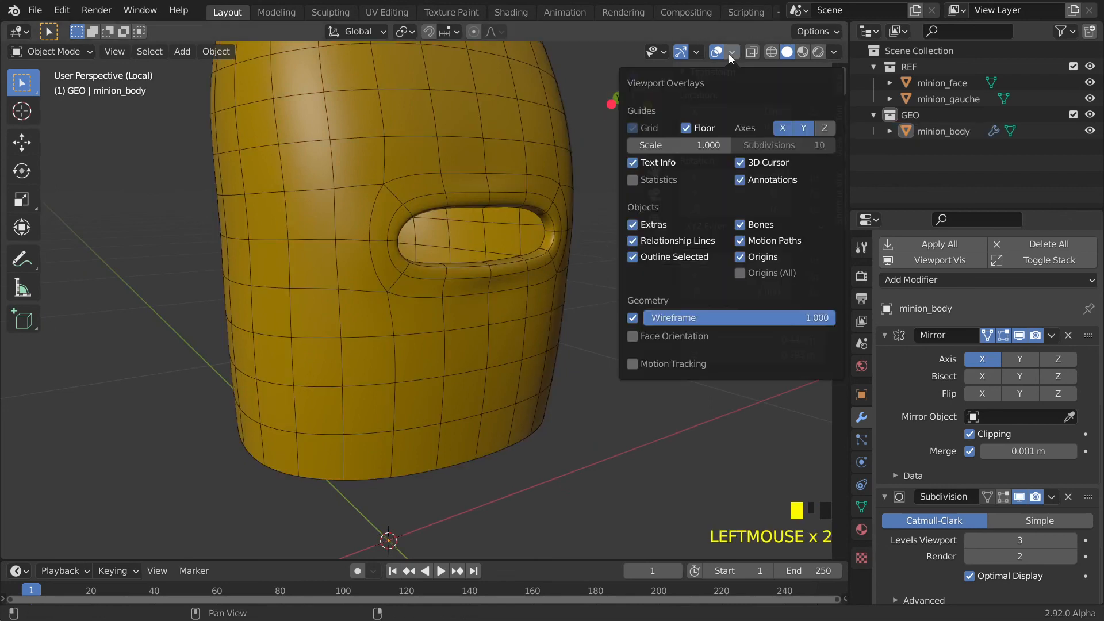
{"action": "left_click", "coordinate": [632, 318]}
{"action": "middle_click_drag", "start_coordinate": [568, 322], "coordinate": [546, 312]}
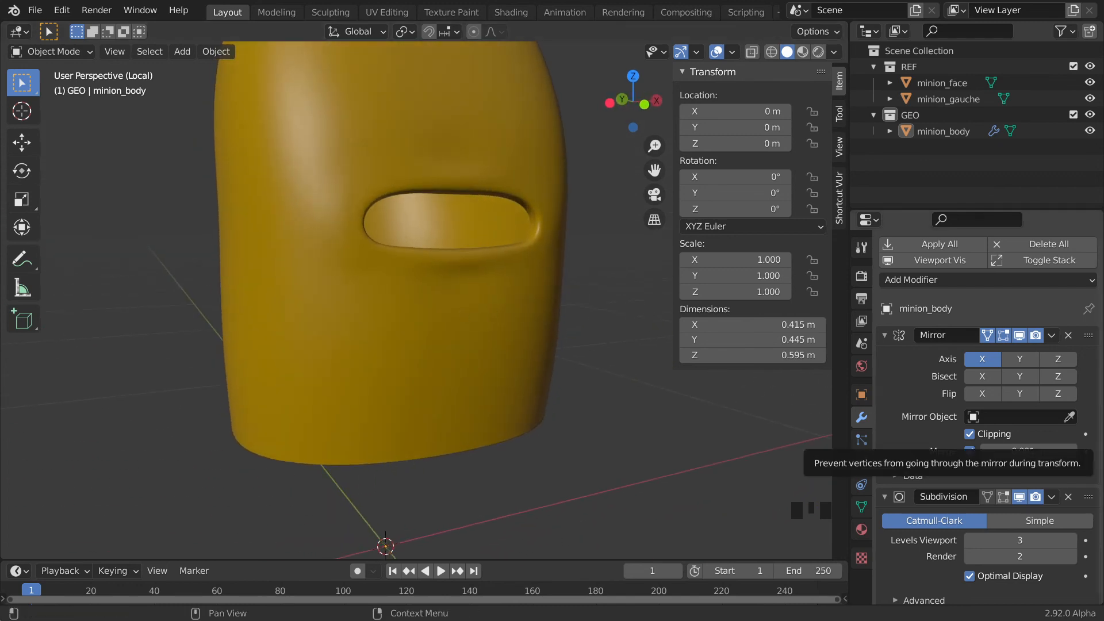